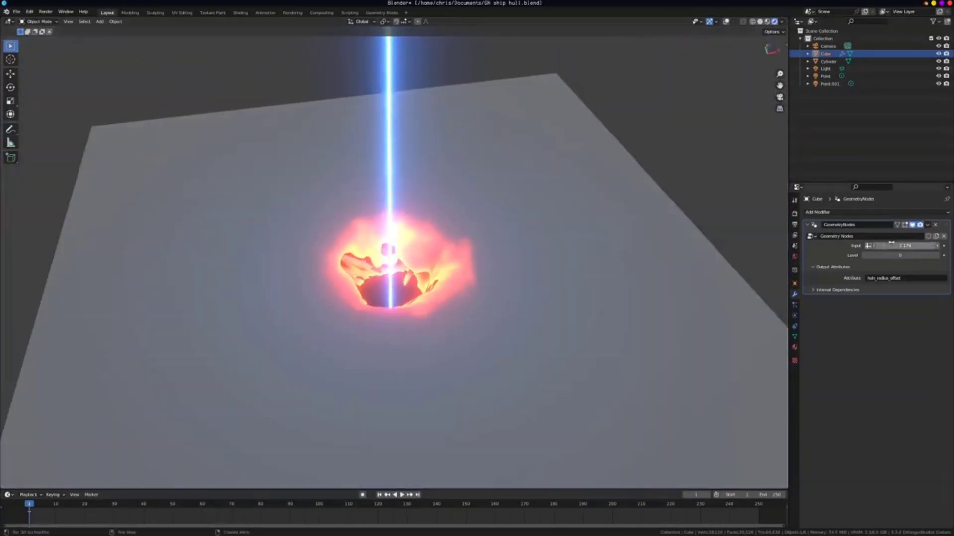
# Step: Enlarge the burnt hole with Input 0.370 and raise its detail Level to 2
pyautogui.moveTo(891, 245); pyautogui.dragTo(845, 246)
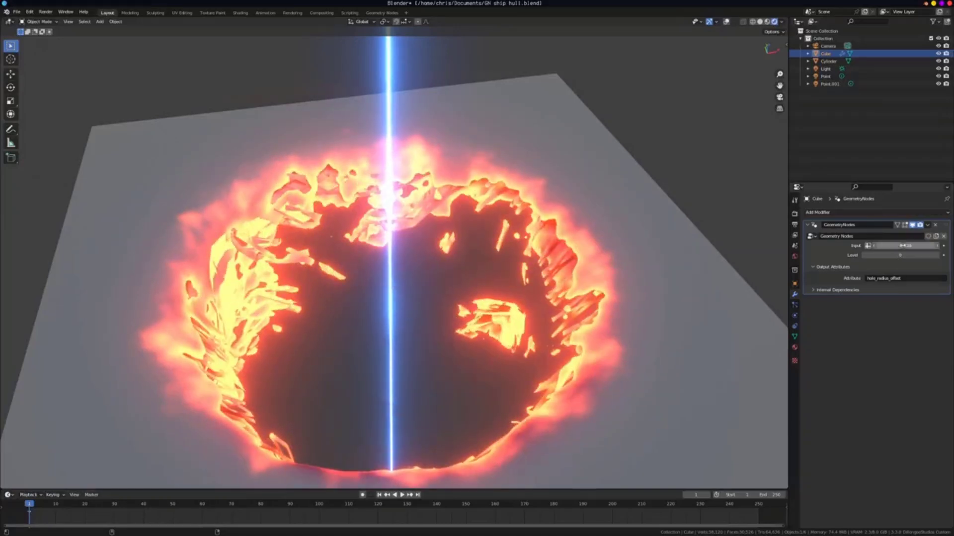
pyautogui.click(939, 256)
pyautogui.click(939, 255)
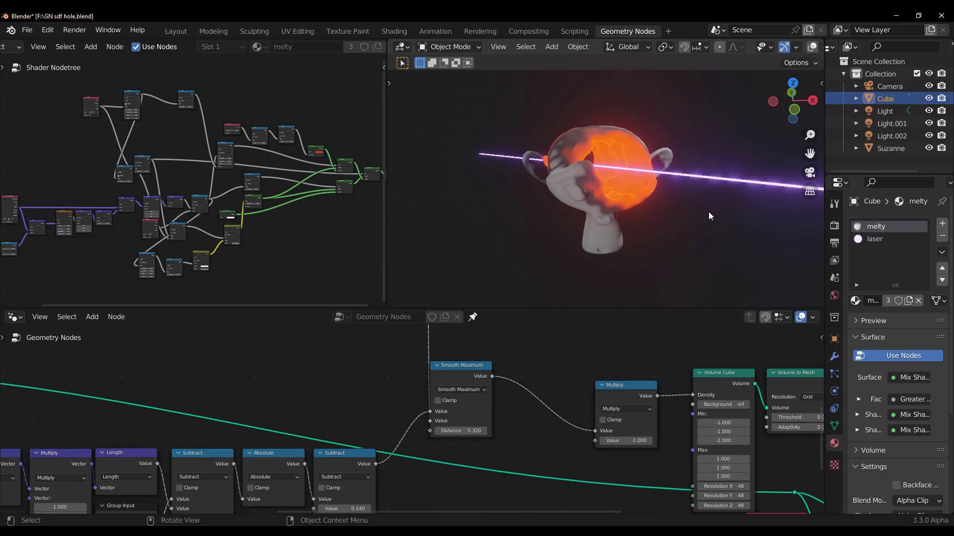
# Step: Move the laser to a new position over the Suzanne head
pyautogui.moveTo(709, 216); pyautogui.dragTo(691, 214, button='middle')
pyautogui.press('g')
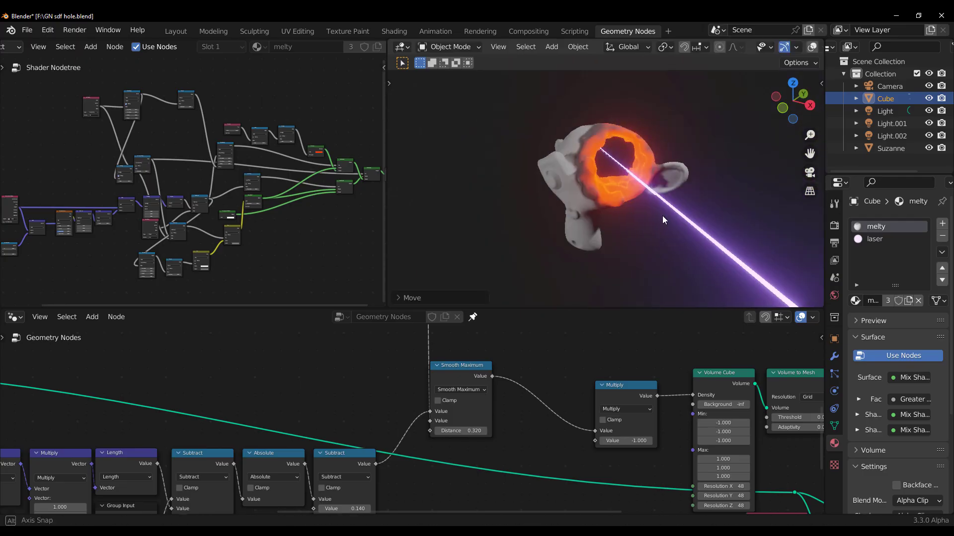
pyautogui.click(692, 194)
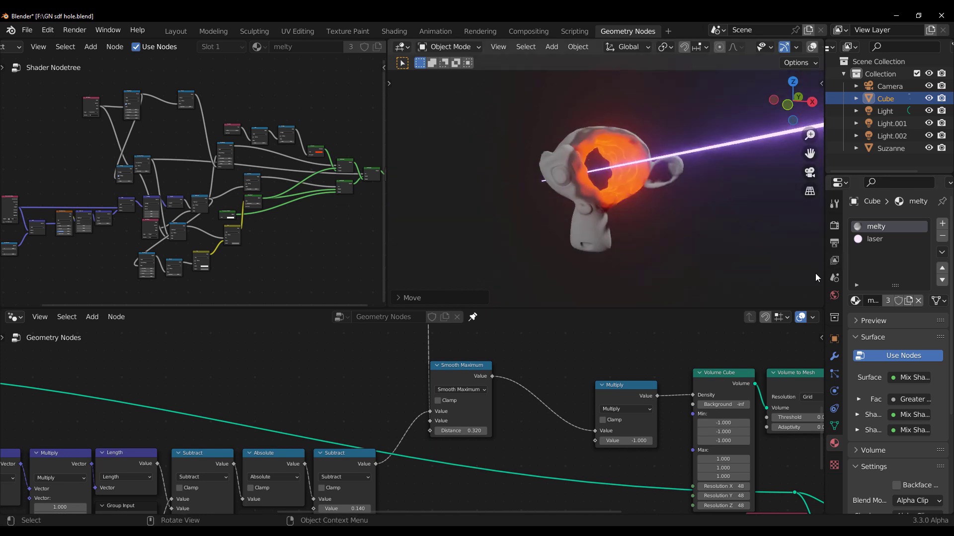
# Step: Set the GeometryNodes modifier's melt Value to 0.729
pyautogui.moveTo(825, 274); pyautogui.dragTo(734, 298)
pyautogui.click(743, 357)
pyautogui.moveTo(889, 278)
pyautogui.mouseDown()
pyautogui.moveTo(911, 278)
pyautogui.moveTo(902, 278)
pyautogui.mouseUp()
pyautogui.moveTo(611, 214); pyautogui.dragTo(574, 210, button='middle')
pyautogui.scroll(-3, 196, 373)
pyautogui.moveTo(196, 372); pyautogui.dragTo(246, 450, button='middle')
pyautogui.scroll(3, 257, 373)
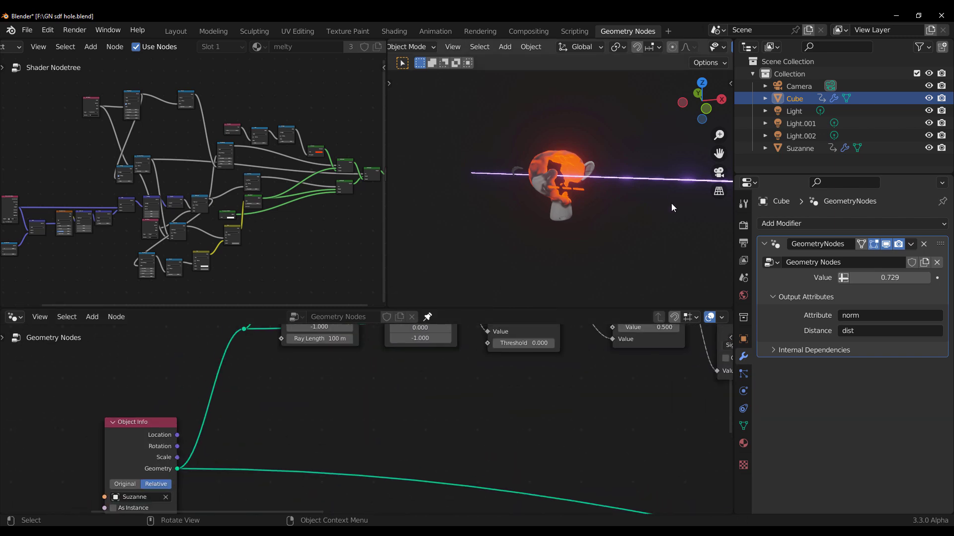
# Step: Reposition Suzanne closer to the laser and shift the beam so it melts through her head
pyautogui.press('g')
pyautogui.click(574, 157)
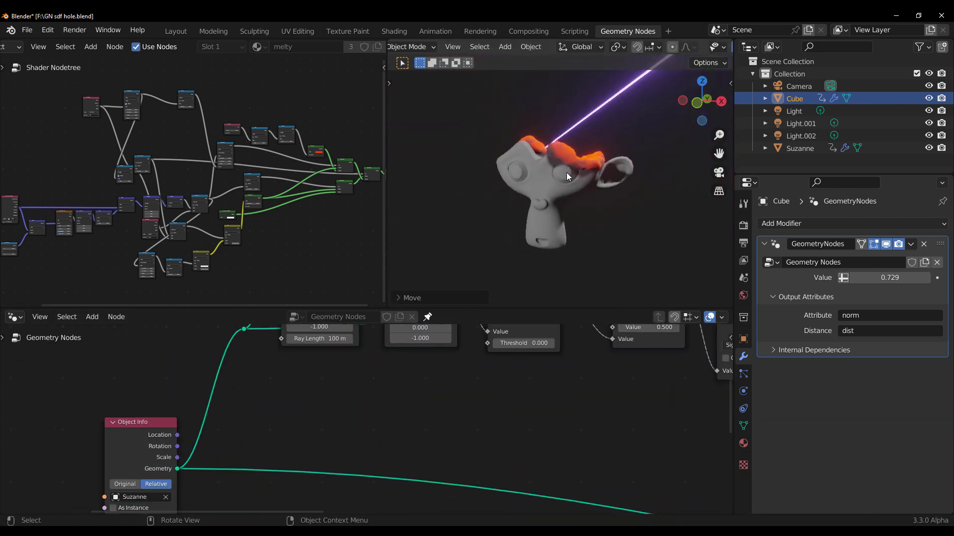
pyautogui.press('g')
pyautogui.click(447, 258)
pyautogui.moveTo(307, 422); pyautogui.dragTo(453, 390, button='middle')
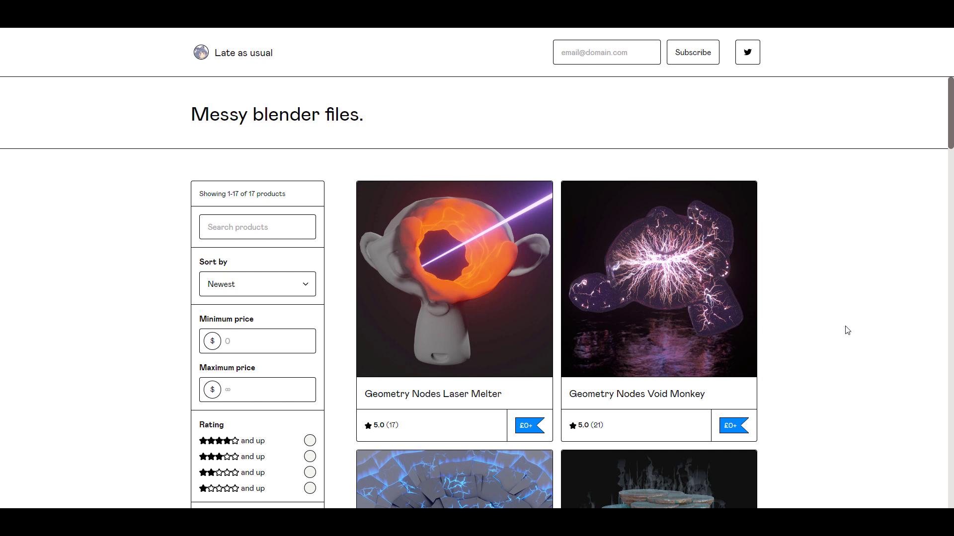
pyautogui.scroll(-5, 847, 330)
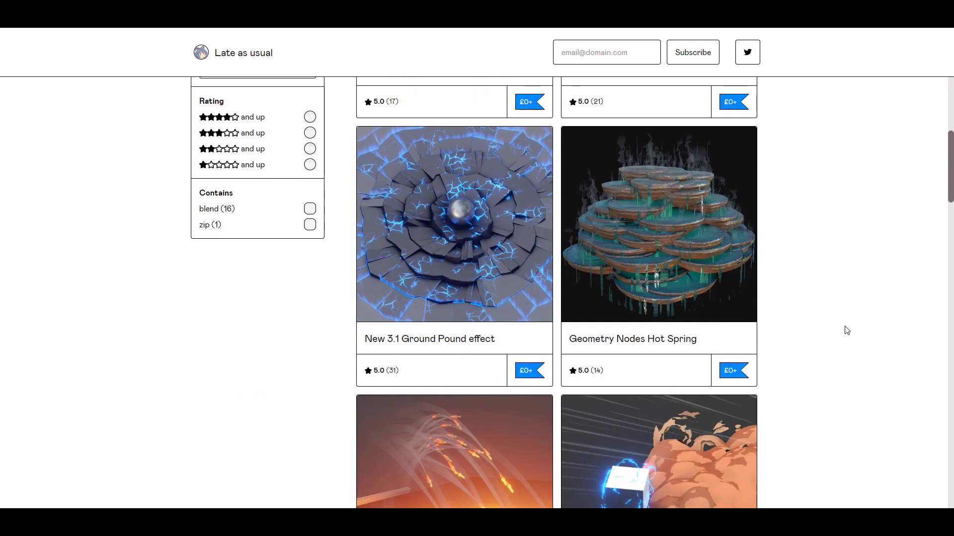
pyautogui.scroll(1, 846, 332)
pyautogui.scroll(-9, 845, 332)
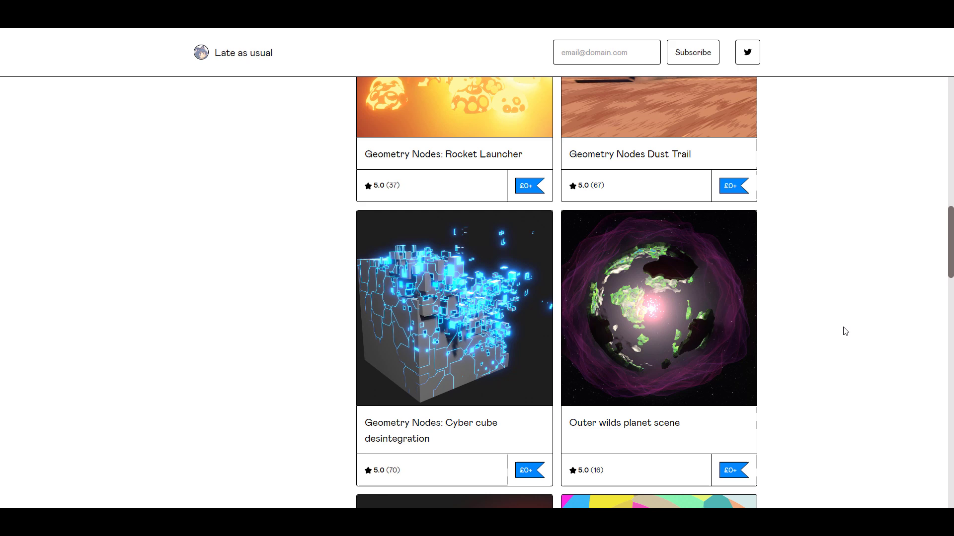
pyautogui.scroll(-7, 845, 331)
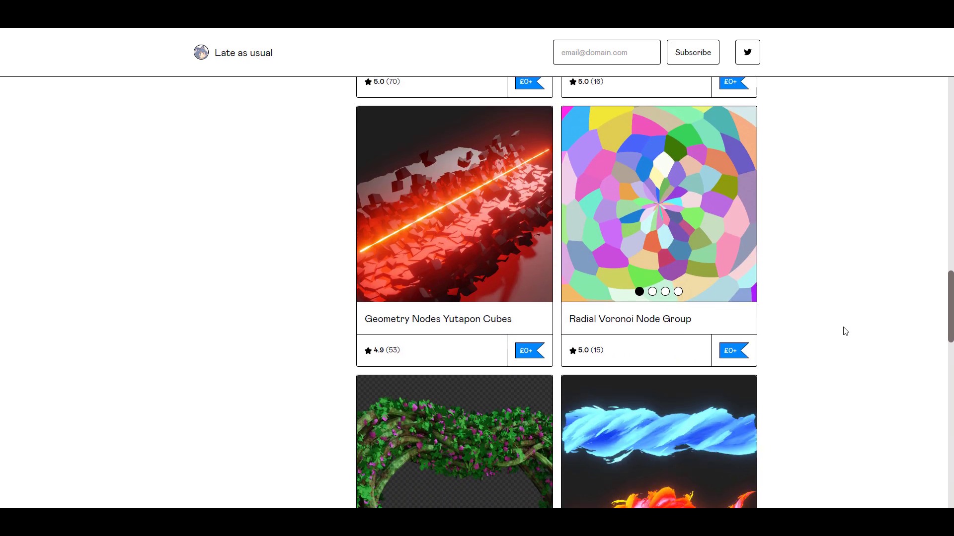
pyautogui.scroll(-5, 845, 332)
pyautogui.scroll(20, 844, 330)
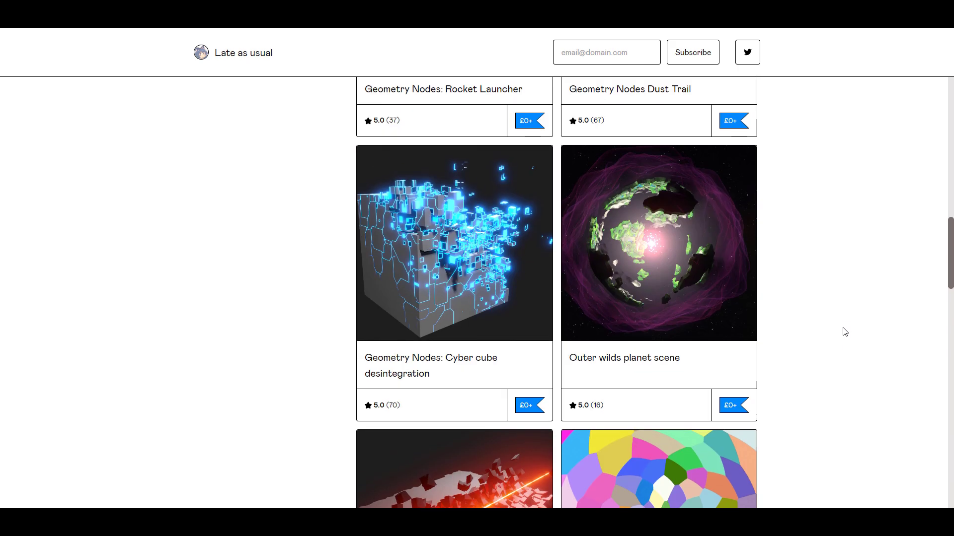
pyautogui.scroll(2, 844, 328)
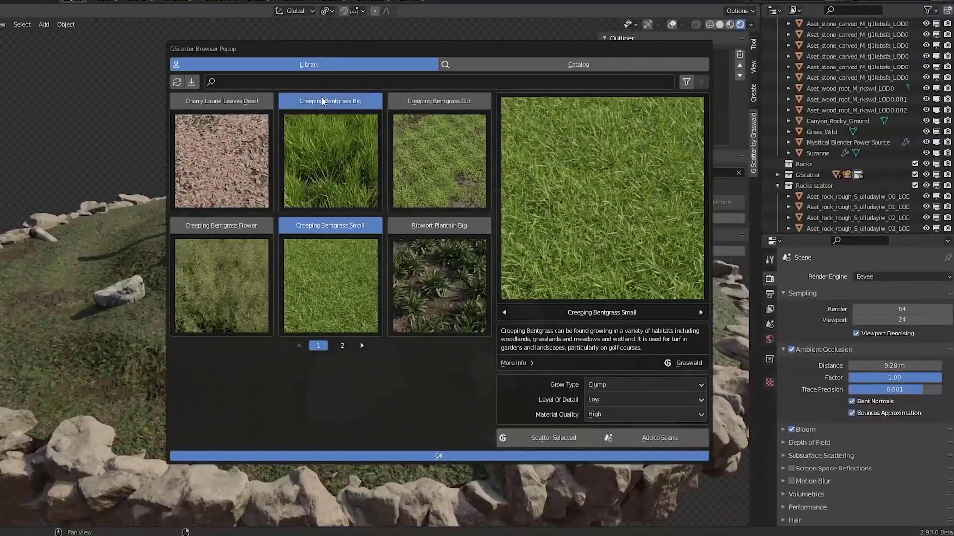
# Step: Choose Creeping Bentgrass Cut from GScatter and paint grass onto the ground beside the path
pyautogui.click(322, 100)
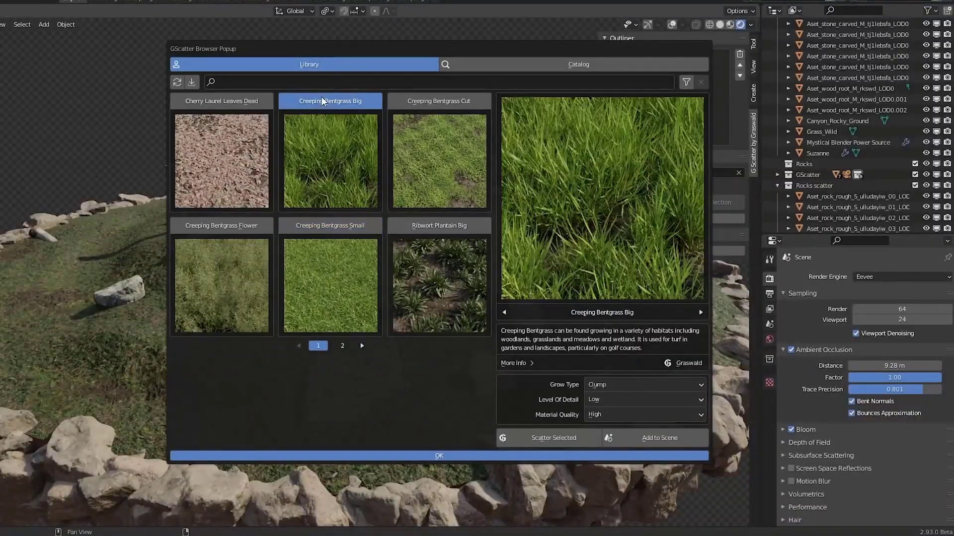
pyautogui.click(416, 105)
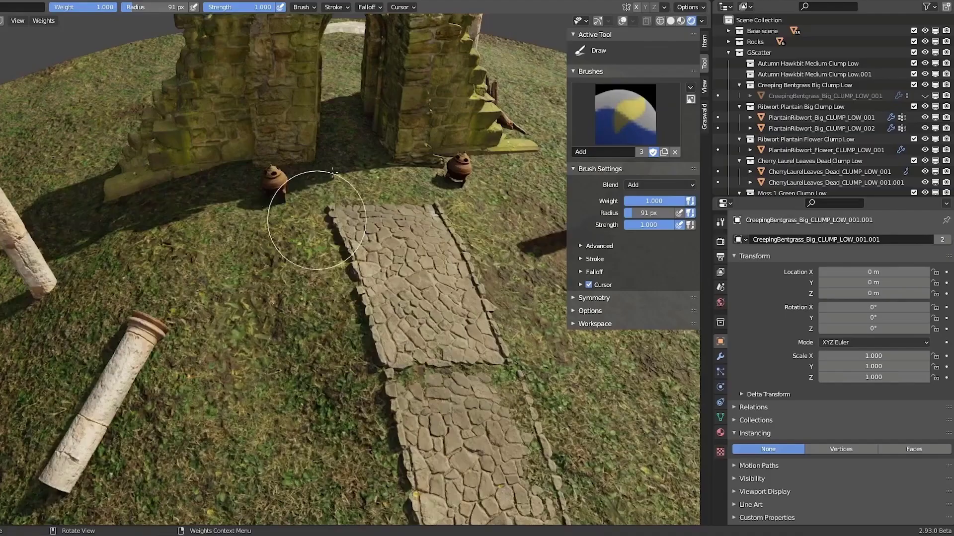
pyautogui.moveTo(285, 201)
pyautogui.mouseDown()
pyautogui.moveTo(176, 227)
pyautogui.moveTo(300, 320)
pyautogui.mouseUp()
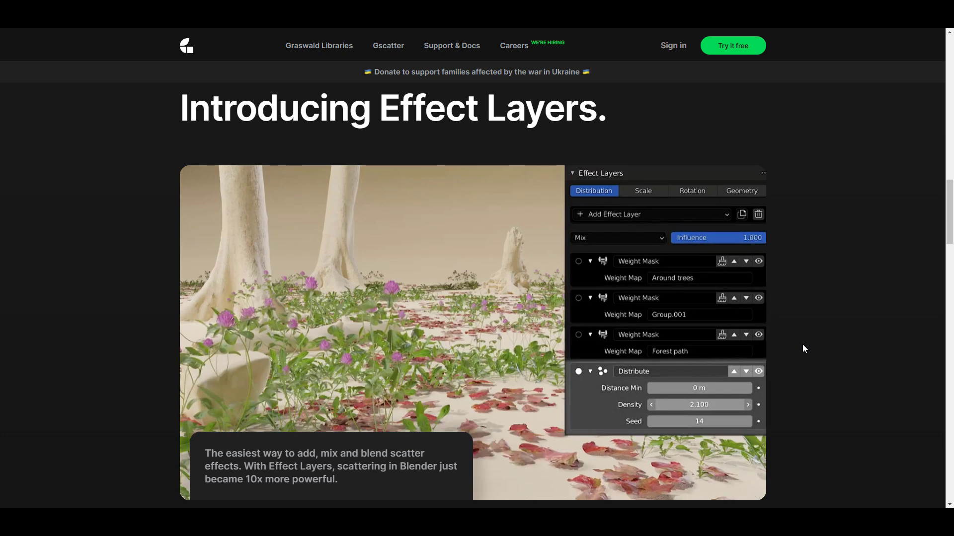
pyautogui.scroll(-9, 803, 343)
pyautogui.scroll(-4, 803, 346)
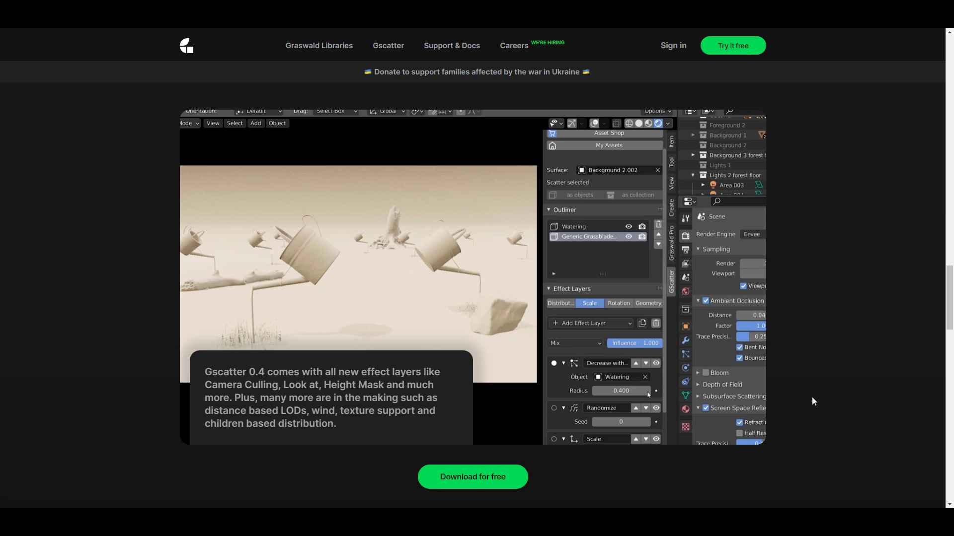
pyautogui.scroll(13, 811, 399)
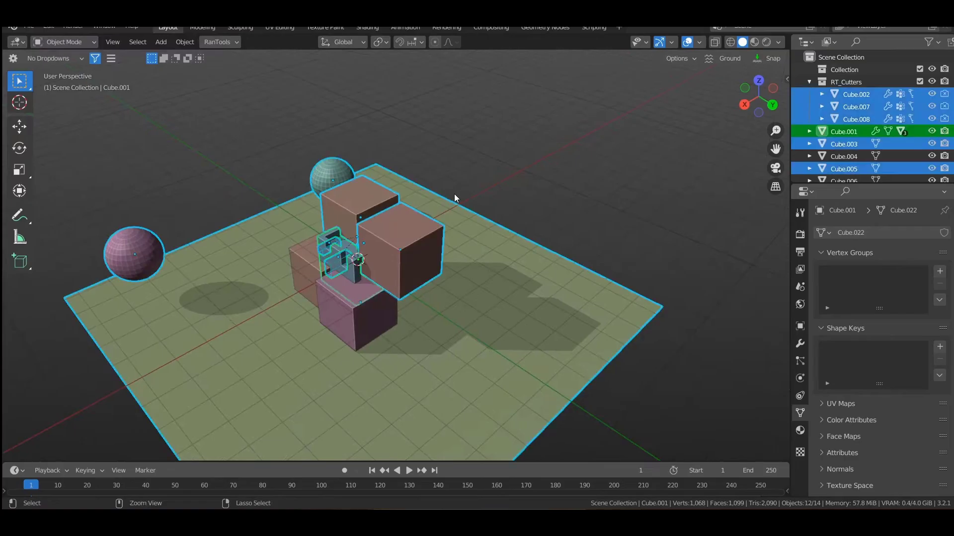
# Step: Hide the teal sphere, the other spheres and the ground plane, leaving the cubes
pyautogui.press('h')
pyautogui.hotkey('alt', 'h')
pyautogui.hotkey('alt', 'h')
pyautogui.click(503, 186)
pyautogui.moveTo(503, 186); pyautogui.dragTo(270, 249, button='middle')
pyautogui.keyDown('shift'); pyautogui.click(358, 181); pyautogui.keyUp('shift')
pyautogui.keyDown('shift'); pyautogui.click(320, 271); pyautogui.keyUp('shift')
pyautogui.press('h')
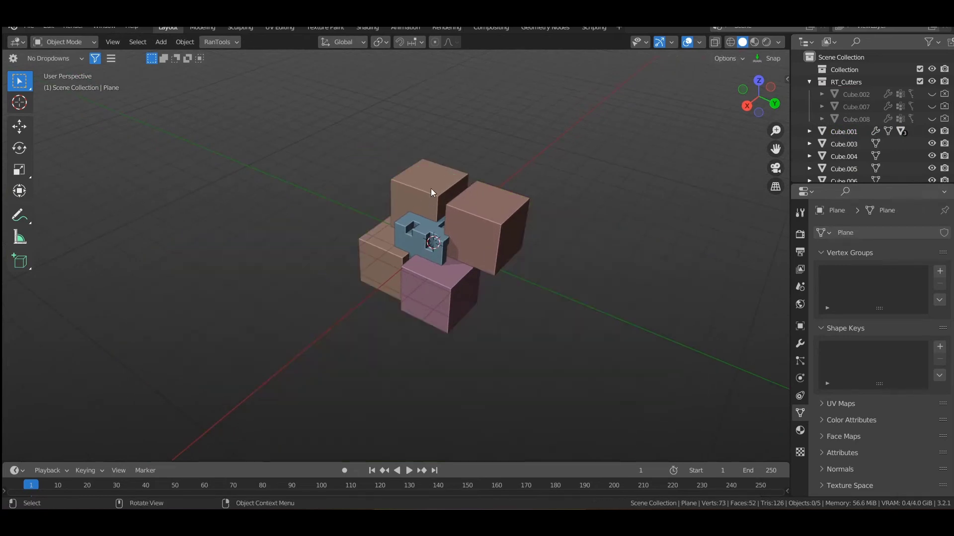
# Step: Hide Cube.003 and Cube.005
pyautogui.click(431, 189)
pyautogui.keyDown('shift'); pyautogui.click(496, 210); pyautogui.keyUp('shift')
pyautogui.press('h')
# Step: Inset and recess the top face of Cube.001
pyautogui.click(473, 201)
pyautogui.press('Tab')
pyautogui.press('i')
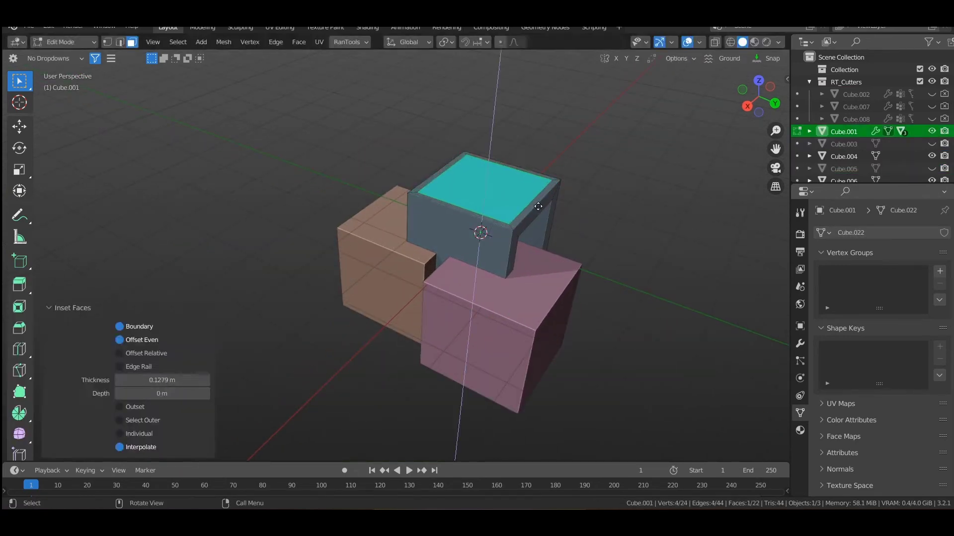
pyautogui.press('e')
pyautogui.press('Tab')
pyautogui.moveTo(520, 223); pyautogui.dragTo(502, 236, button='middle')
# Step: Reveal the hidden cubes, spheres, ground plane and cutter objects
pyautogui.hotkey('alt', 'h')
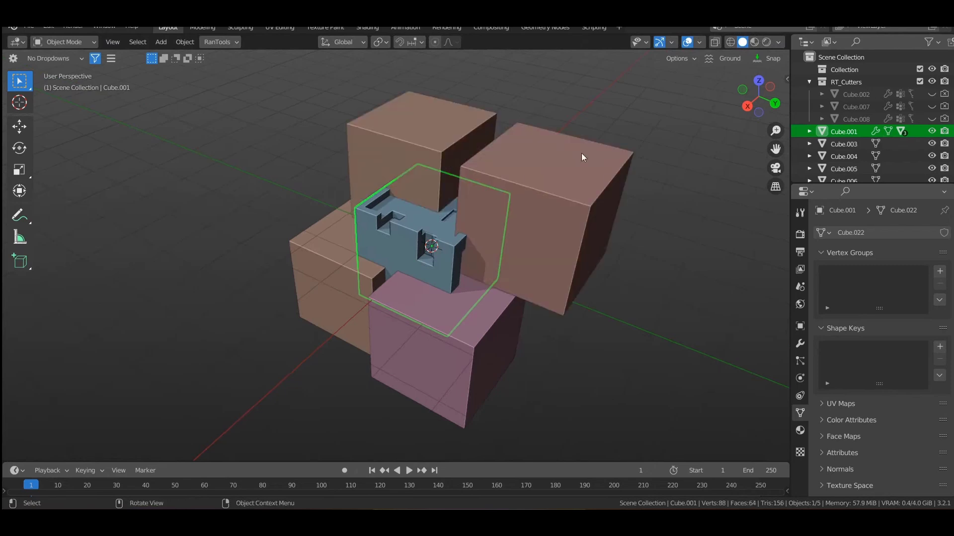
pyautogui.scroll(-2, 544, 264)
pyautogui.hotkey('alt', 'h')
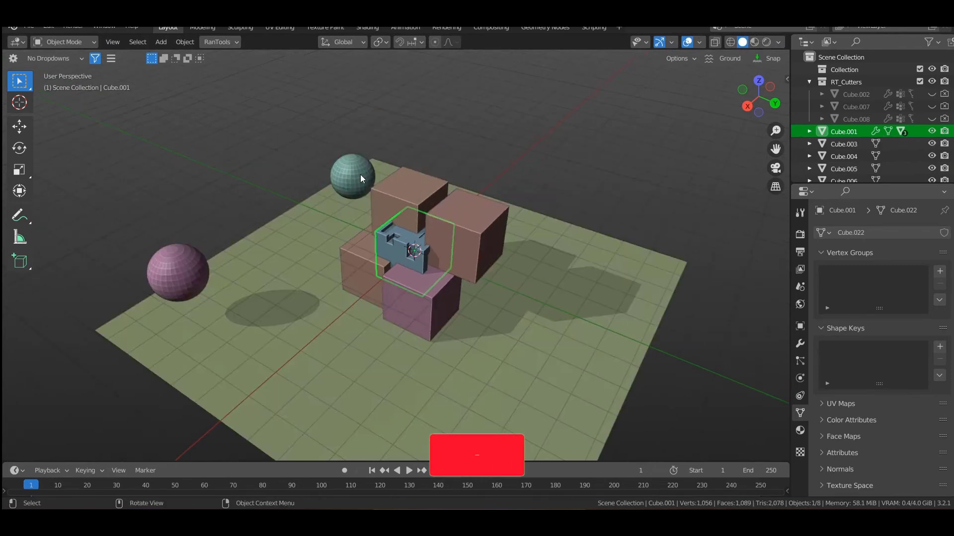
pyautogui.moveTo(487, 275); pyautogui.dragTo(462, 300, button='middle')
pyautogui.hotkey('alt', 'h')
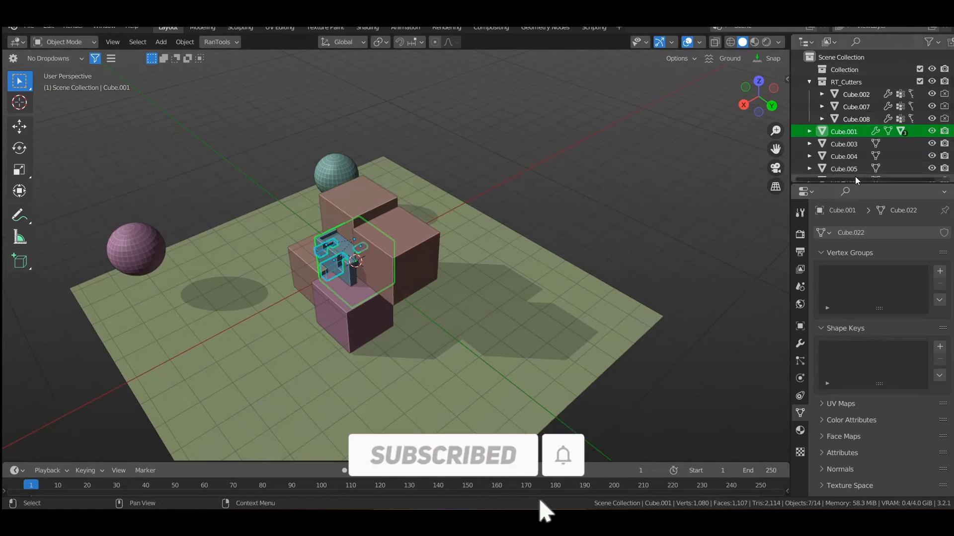
pyautogui.moveTo(382, 305); pyautogui.dragTo(447, 278, button='middle')
# Step: Join the four surrounding cubes into Cube.006
pyautogui.click(519, 236)
pyautogui.keyDown('shift'); pyautogui.click(450, 214); pyautogui.keyUp('shift')
pyautogui.keyDown('shift'); pyautogui.click(415, 275); pyautogui.keyUp('shift')
pyautogui.keyDown('shift'); pyautogui.click(505, 274); pyautogui.keyUp('shift')
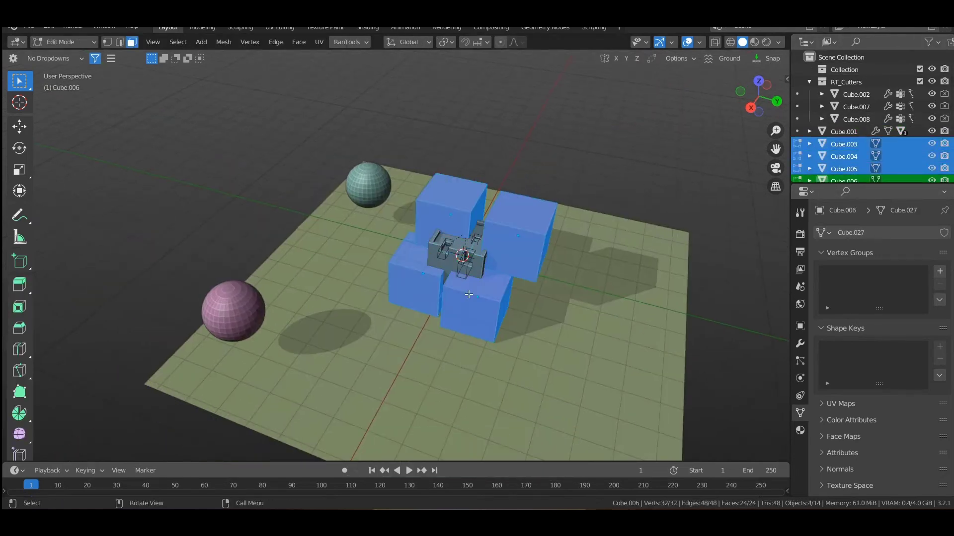
pyautogui.hotkey('ctrl', 'j')
# Step: In Edit Mode, select each cube with L and hide them one step at a time
pyautogui.press('Tab')
pyautogui.scroll(3, 486, 223)
pyautogui.press('3')
pyautogui.click(471, 115)
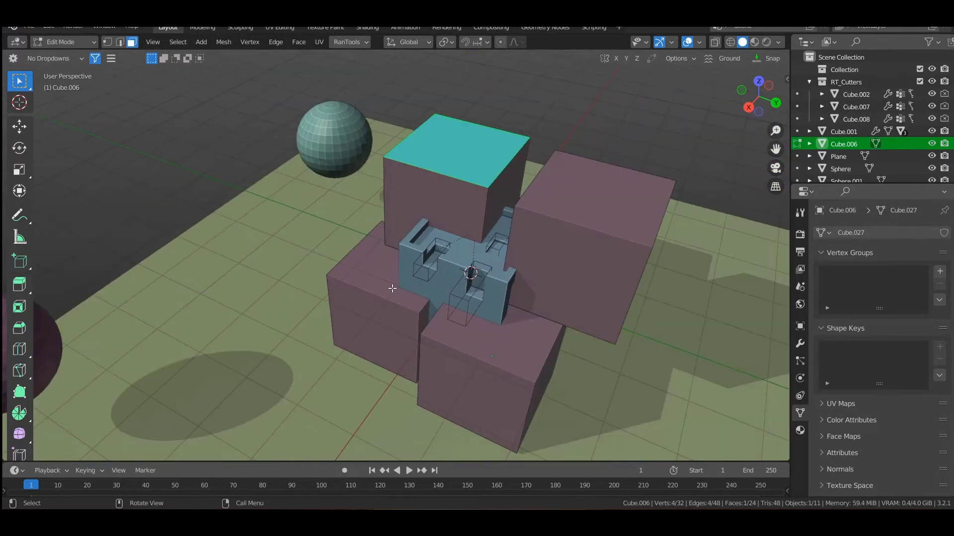
pyautogui.press('l')
pyautogui.press('h')
pyautogui.click(567, 206)
pyautogui.press('l')
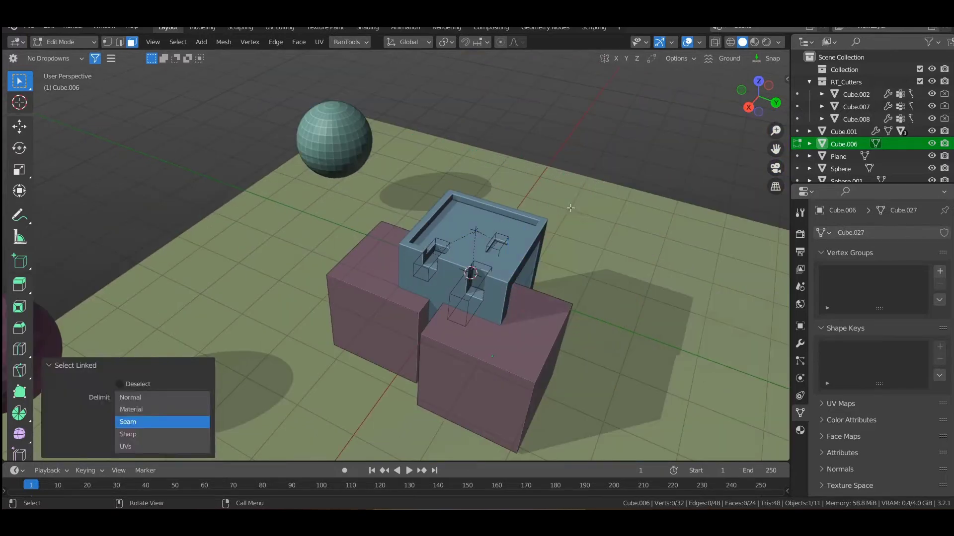
pyautogui.press('h')
pyautogui.moveTo(567, 205); pyautogui.dragTo(417, 297, button='middle')
pyautogui.scroll(-2, 451, 255)
# Step: Unhide only the last hidden cube, then return to Object Mode
pyautogui.hotkey('alt', 'h')
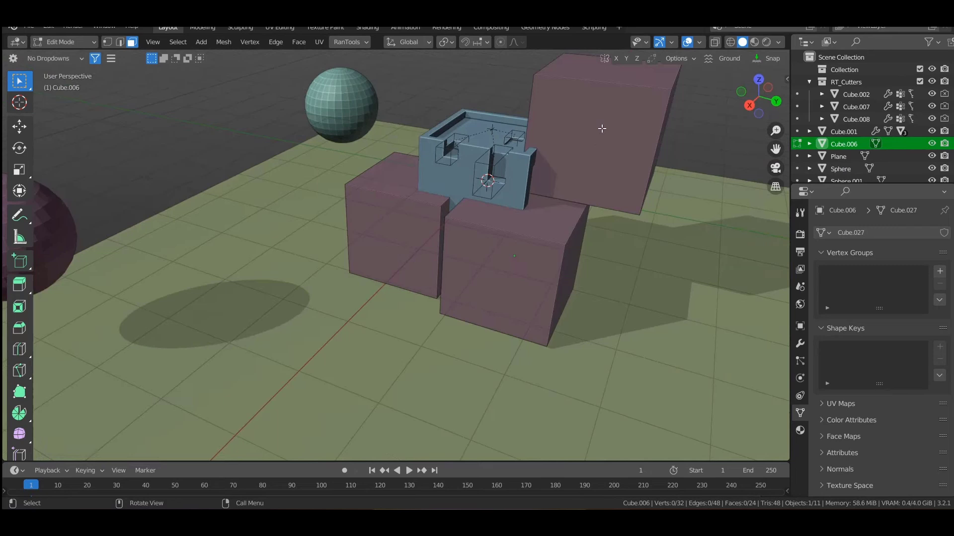
pyautogui.keyDown('shift'); pyautogui.moveTo(602, 124); pyautogui.dragTo(596, 134, button='middle'); pyautogui.keyUp('shift')
pyautogui.hotkey('alt', 'h')
pyautogui.press('Tab')
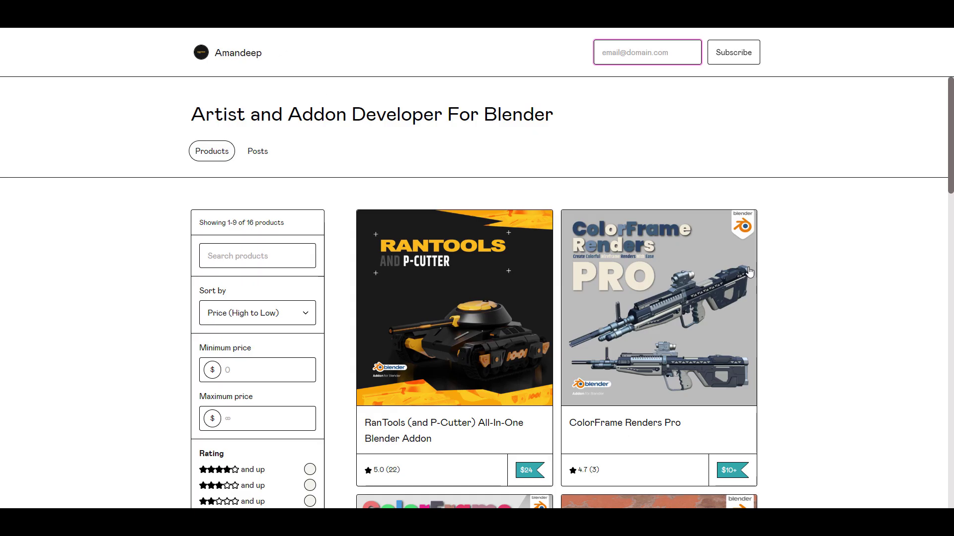
# Step: Scroll down and back up through the creator's grid of Blender add-ons
pyautogui.scroll(-14, 862, 279)
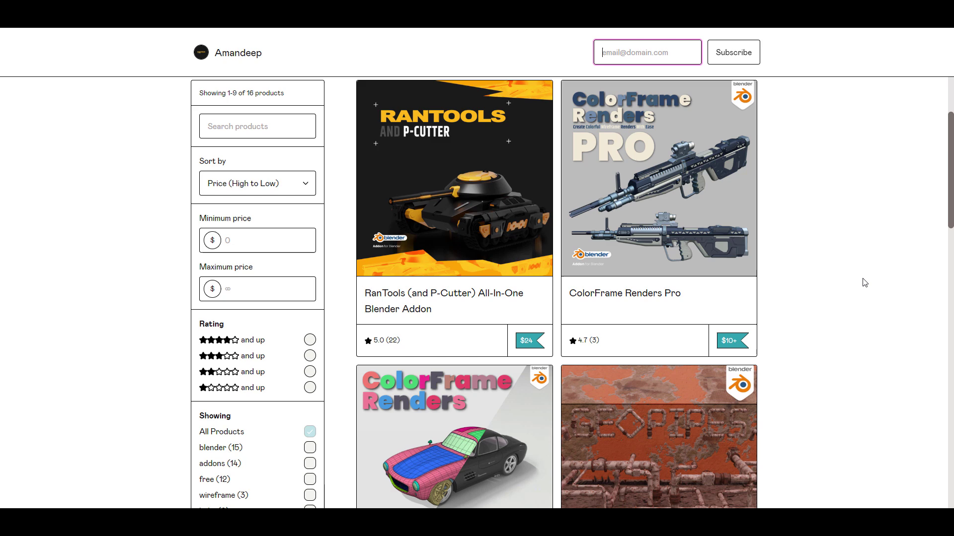
pyautogui.scroll(-6, 864, 283)
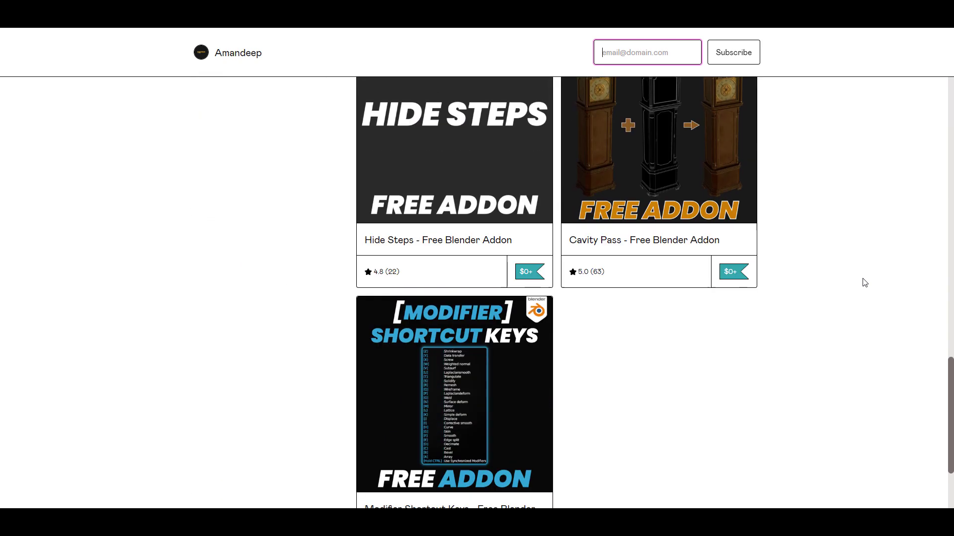
pyautogui.scroll(6, 865, 282)
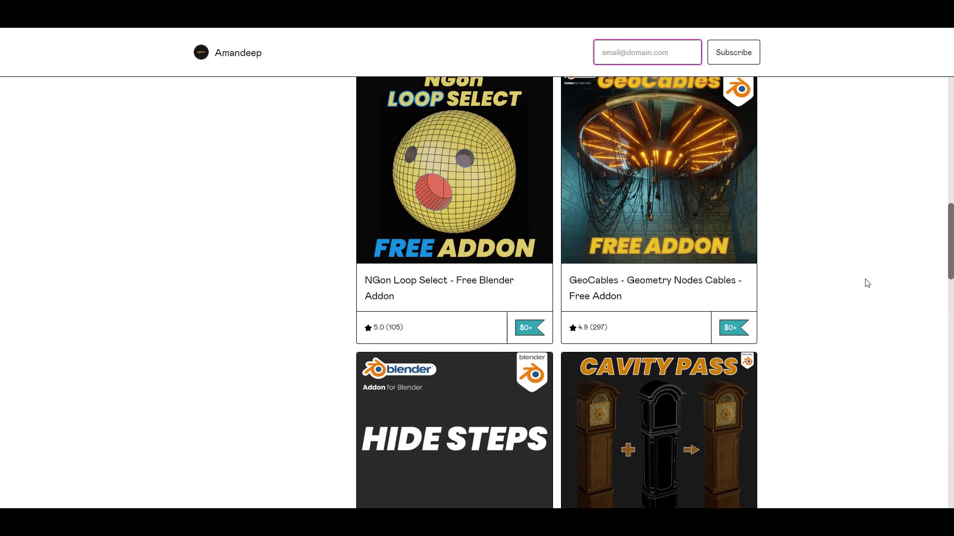
pyautogui.scroll(1, 864, 281)
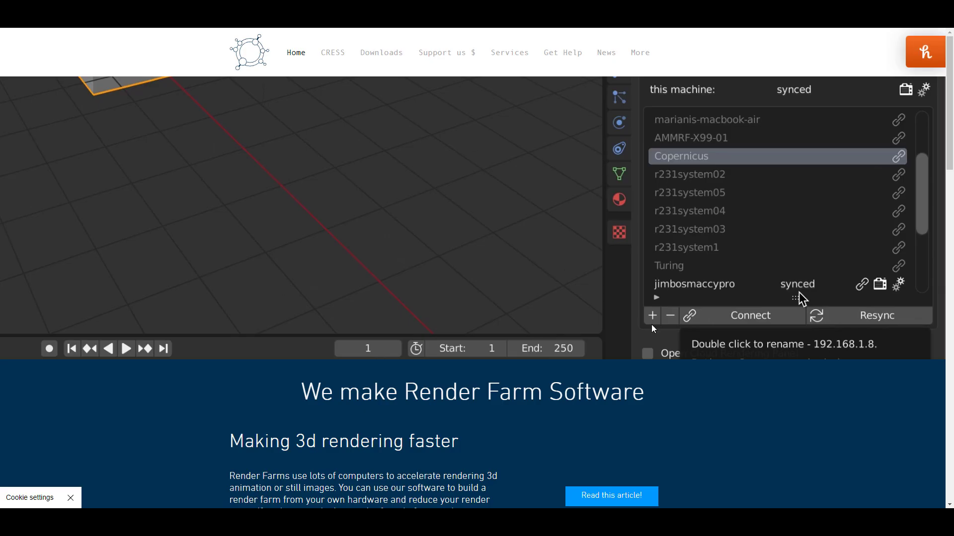
# Step: Scroll the CrowdRender page to the free and open source tools section and 'Download the addon' link
pyautogui.scroll(-5, 651, 324)
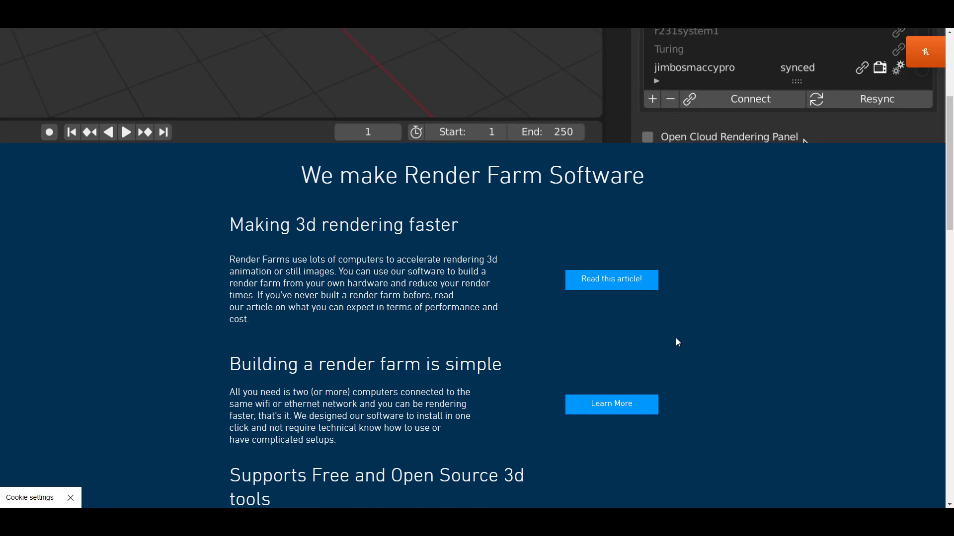
pyautogui.scroll(-1, 676, 339)
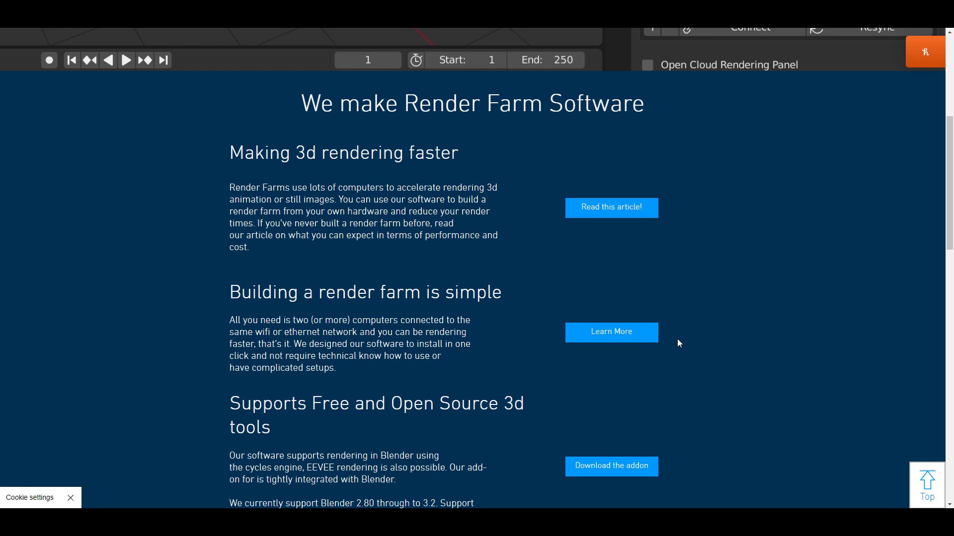
pyautogui.scroll(-1, 761, 358)
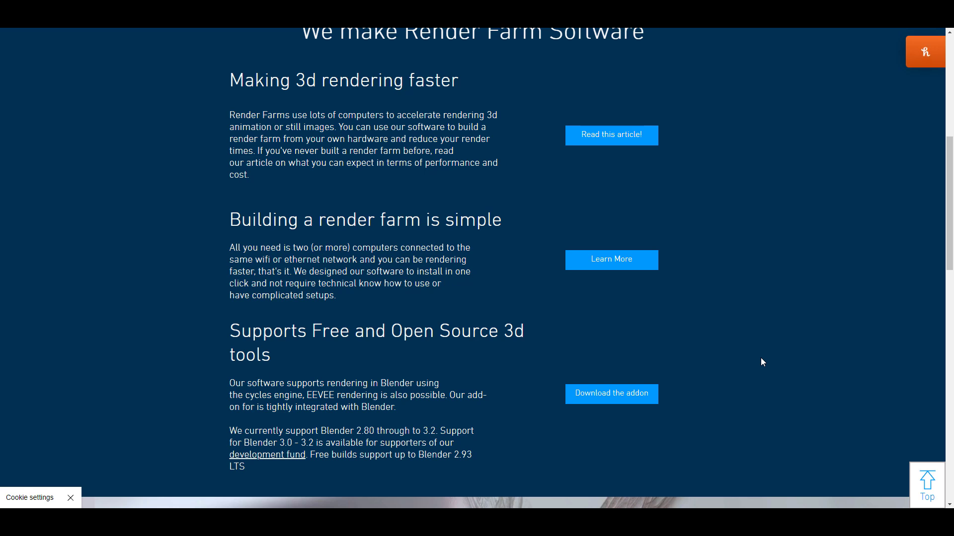
pyautogui.scroll(2, 761, 359)
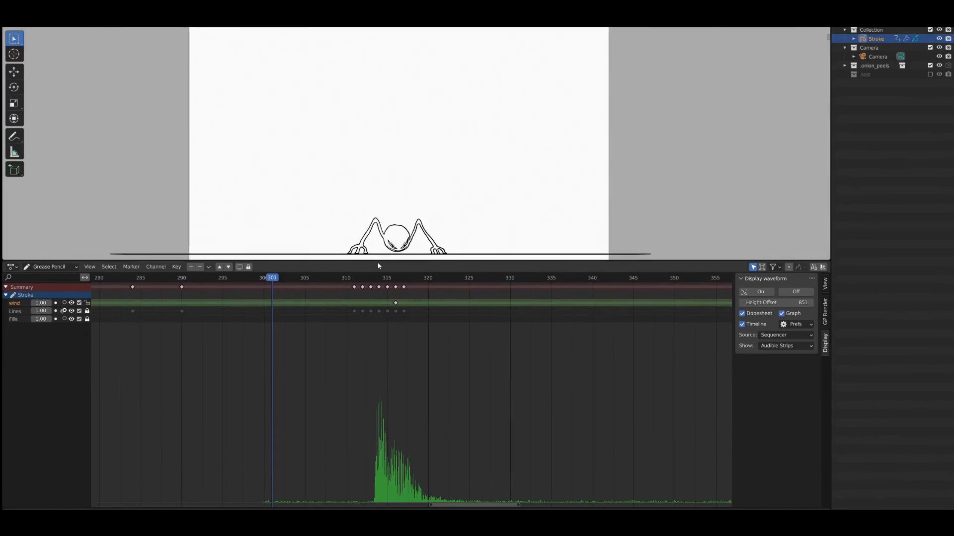
# Step: Zoom out the Dope Sheet, scrub back to about frame 203 and play the animation
pyautogui.scroll(-1, 414, 362)
pyautogui.scroll(-5, 414, 362)
pyautogui.keyDown('ctrl'); pyautogui.hscroll(2, 378, 342); pyautogui.keyUp('ctrl')
pyautogui.moveTo(303, 278); pyautogui.dragTo(112, 282)
pyautogui.press('space')
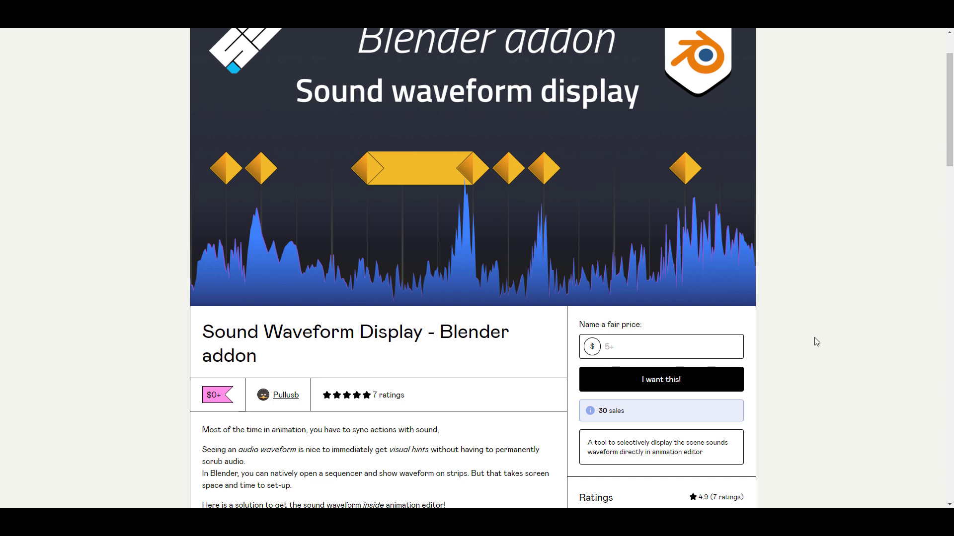
# Step: Go back to the creator's profile and browse its product grid
pyautogui.hotkey('alt', 'Left')
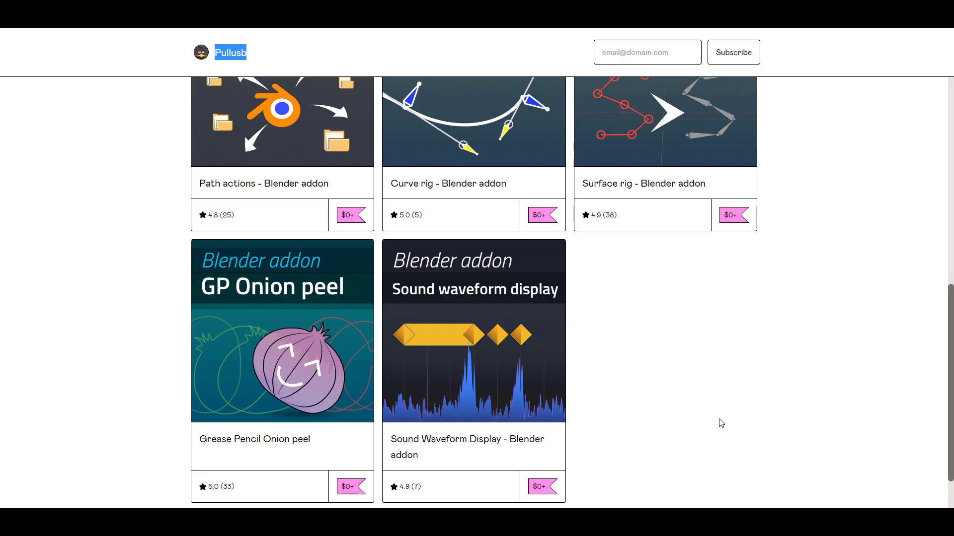
pyautogui.scroll(4, 721, 422)
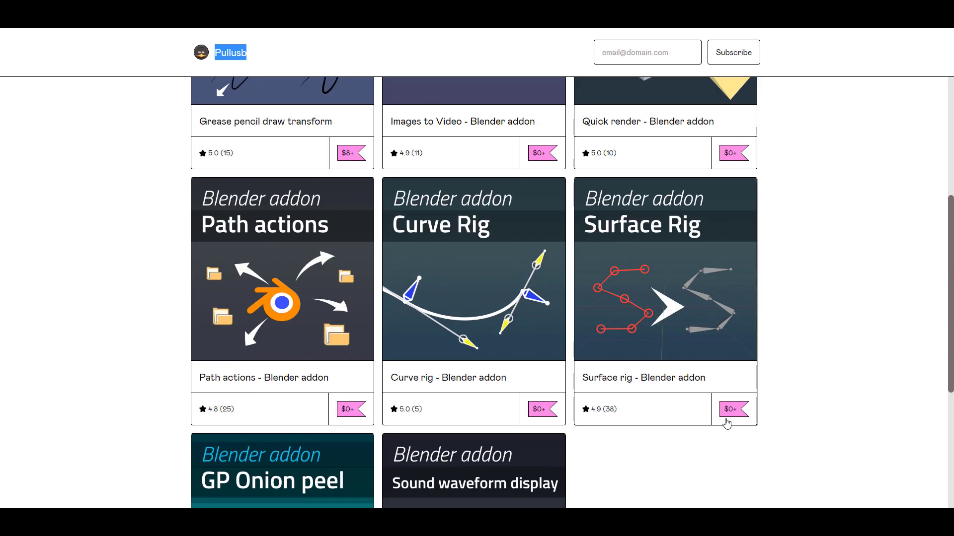
pyautogui.scroll(1, 810, 422)
pyautogui.scroll(4, 812, 418)
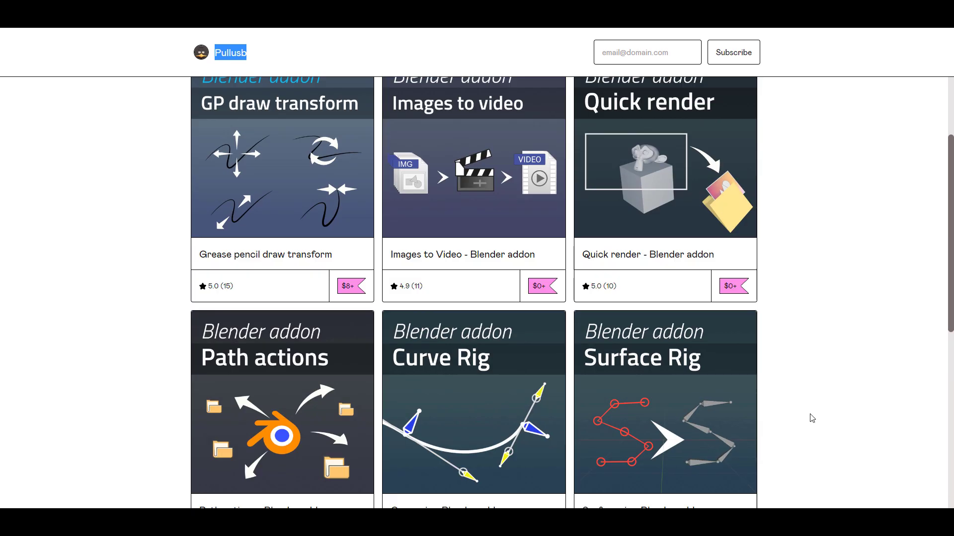
pyautogui.scroll(-8, 811, 419)
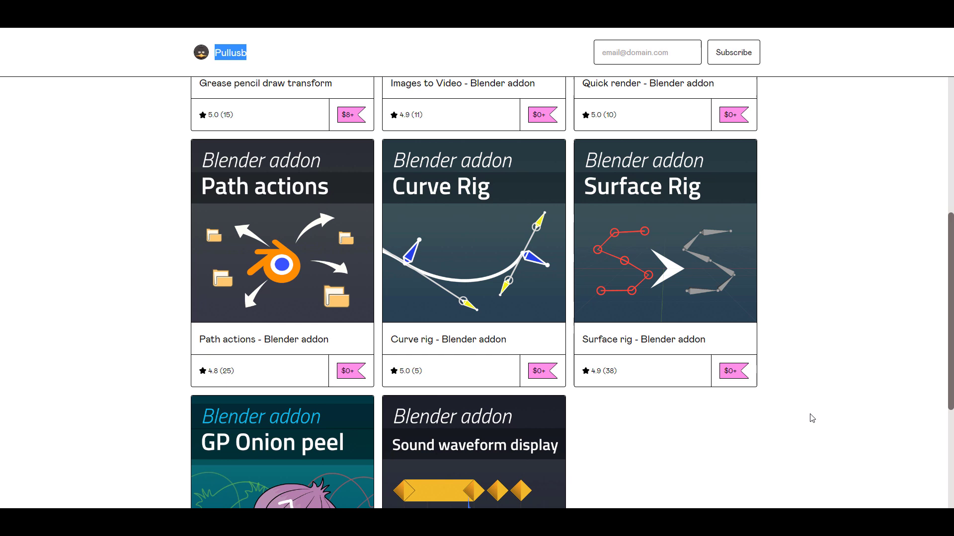
pyautogui.scroll(3, 644, 423)
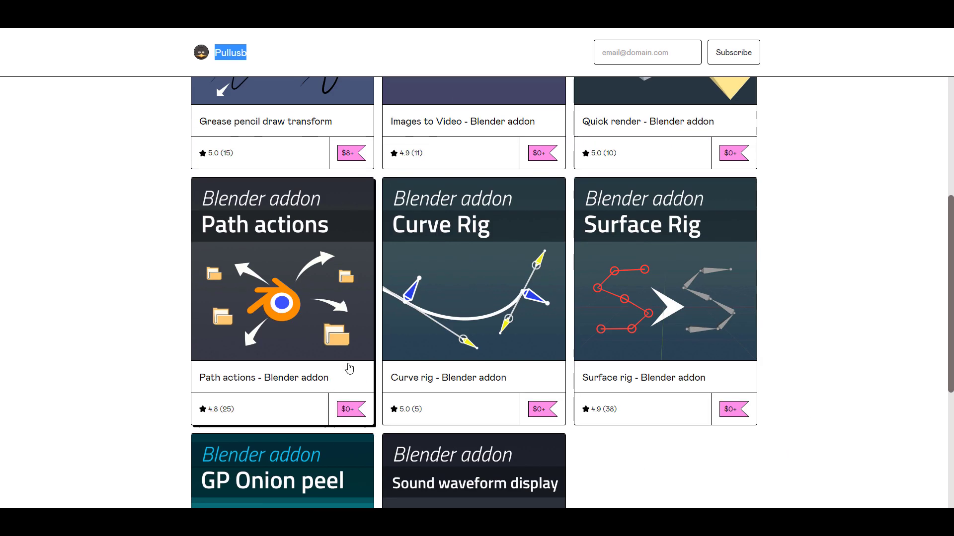
pyautogui.scroll(3, 641, 377)
# Step: Return to the Sound Waveform Display page and scroll to its Main control section
pyautogui.hotkey('alt', 'Left')
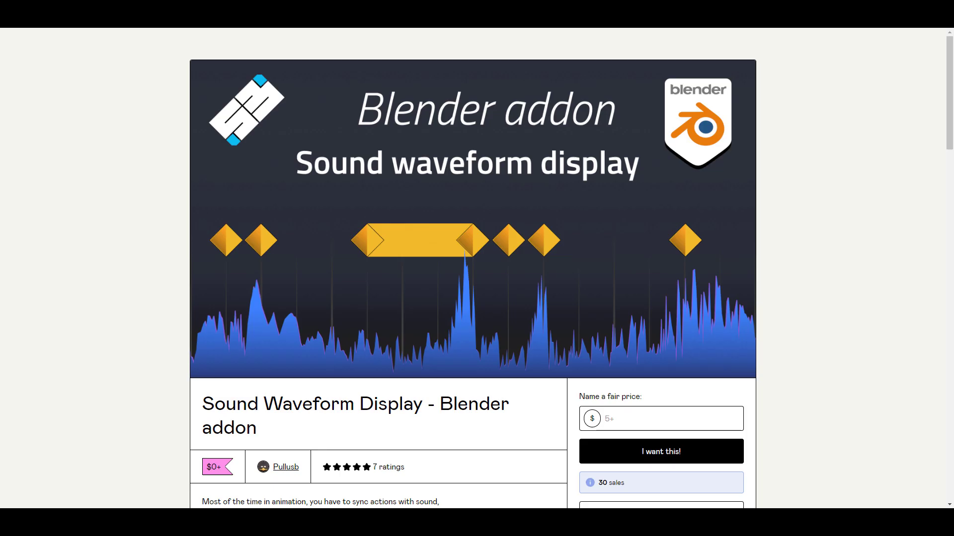
pyautogui.scroll(-9, 557, 278)
pyautogui.scroll(-11, 546, 317)
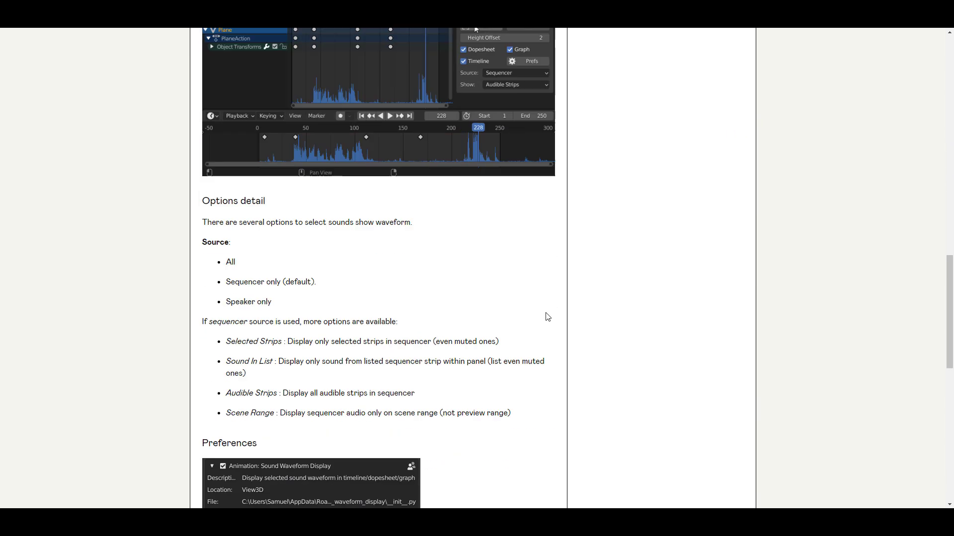
pyautogui.scroll(3, 546, 316)
pyautogui.scroll(-5, 546, 317)
pyautogui.scroll(6, 547, 317)
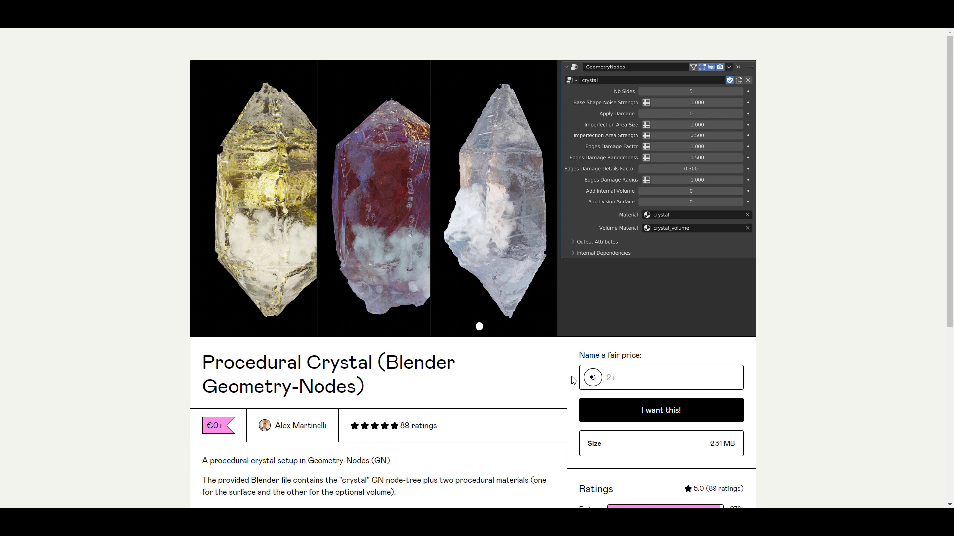
# Step: Close the Procedural Crystal overlay and scroll the creator's procedural asset grid down and up
pyautogui.click(556, 40)
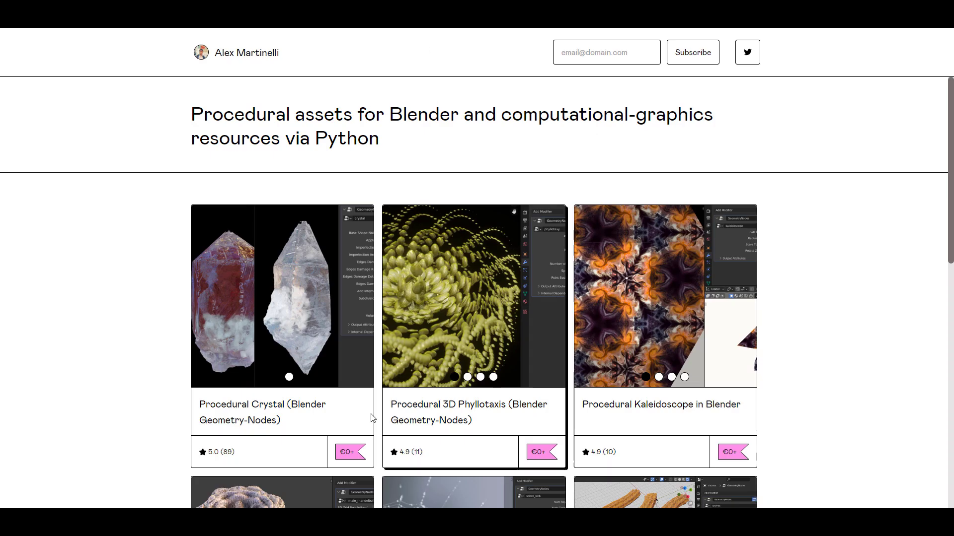
pyautogui.scroll(-5, 157, 406)
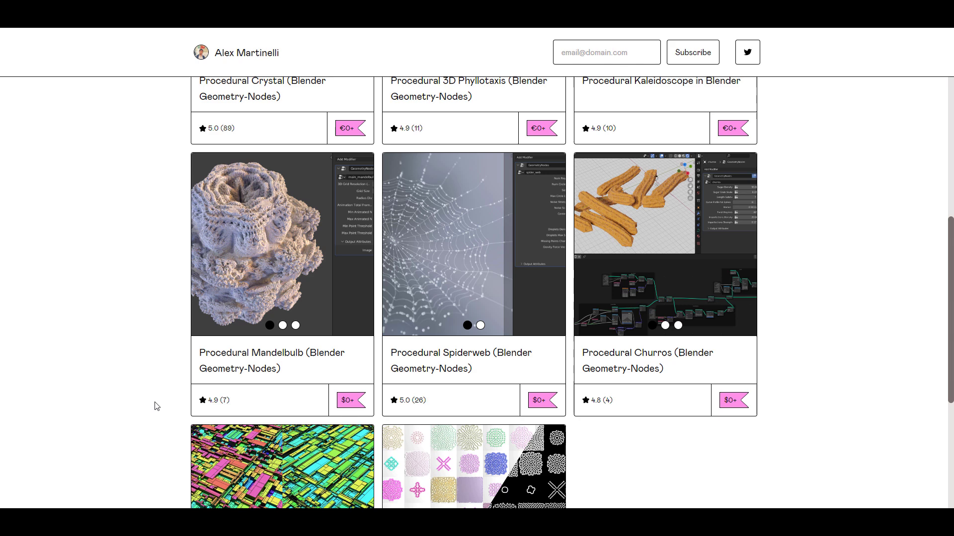
pyautogui.scroll(-4, 683, 456)
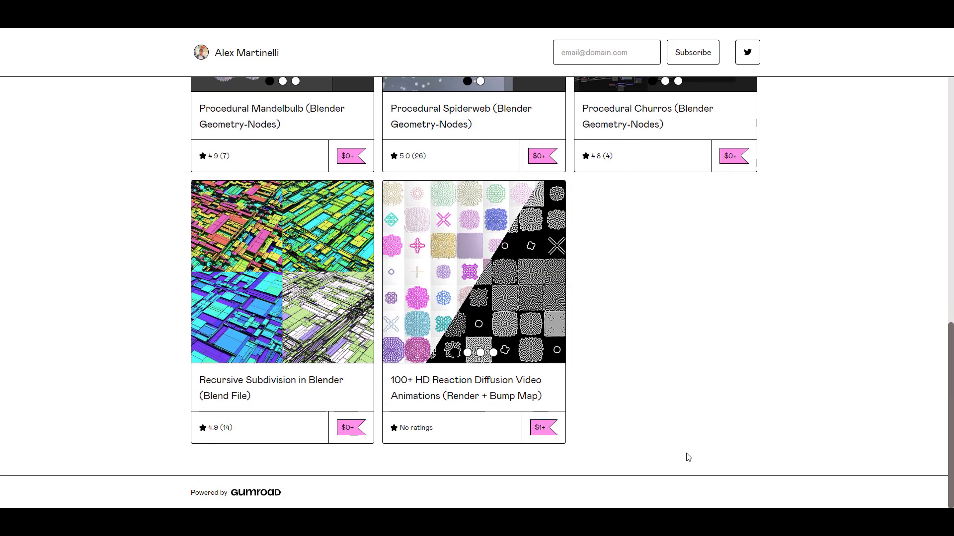
pyautogui.scroll(8, 613, 443)
pyautogui.scroll(-5, 706, 417)
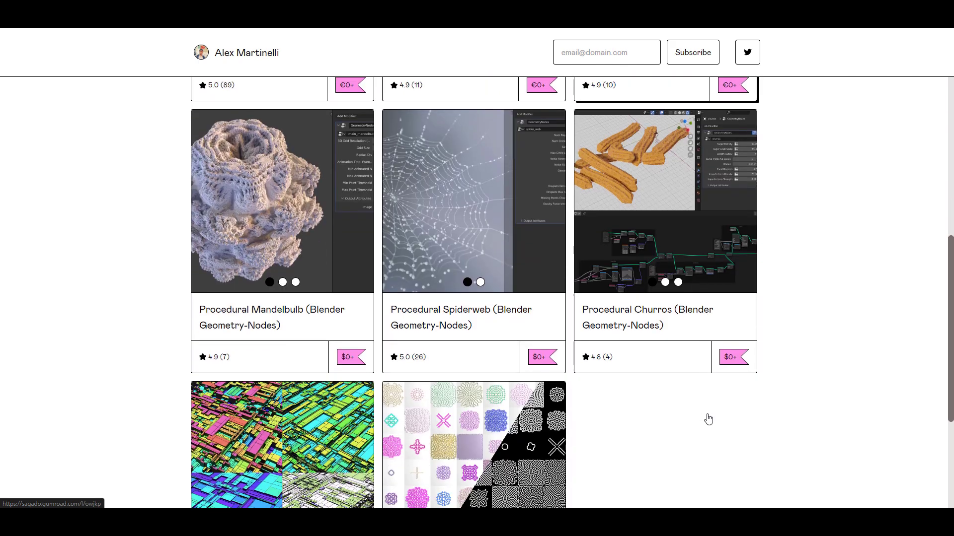
pyautogui.scroll(5, 775, 412)
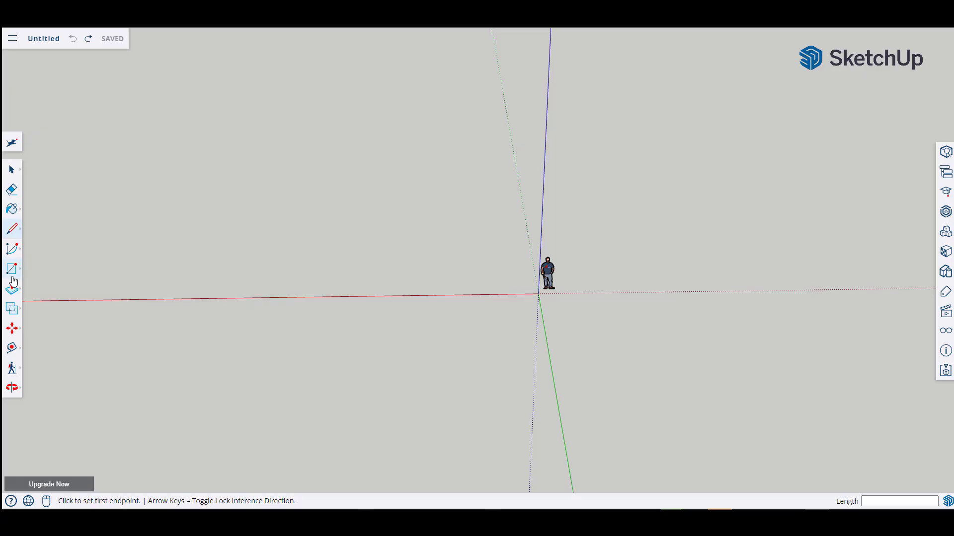
# Step: Draw two overlapping rectangles on the ground and erase the unwanted edges
pyautogui.click(417, 291)
pyautogui.click(691, 417)
pyautogui.click(550, 387)
pyautogui.click(751, 454)
pyautogui.press('e')
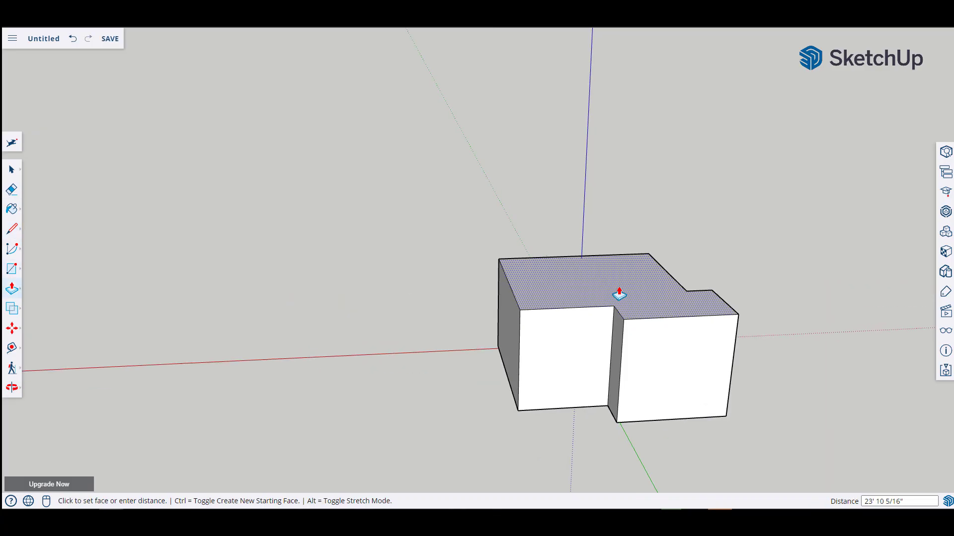
pyautogui.scroll(3, 134, 219)
# Step: Offset the block's top face into a rim and pull it up into a roof overhang
pyautogui.press('f')
pyautogui.click(713, 328)
pyautogui.press('p')
pyautogui.click(609, 341)
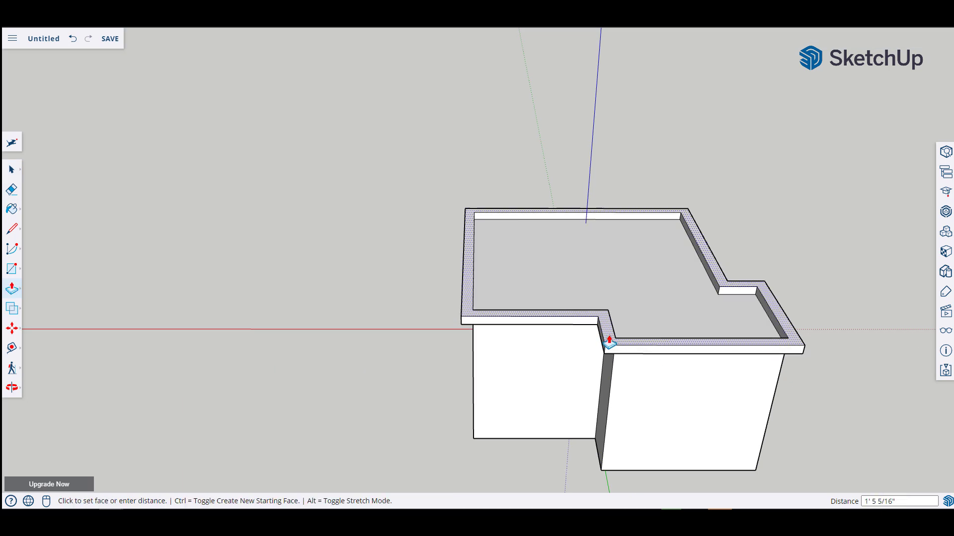
pyautogui.moveTo(609, 342); pyautogui.dragTo(692, 266, button='middle')
pyautogui.moveTo(803, 300); pyautogui.dragTo(638, 253, button='middle')
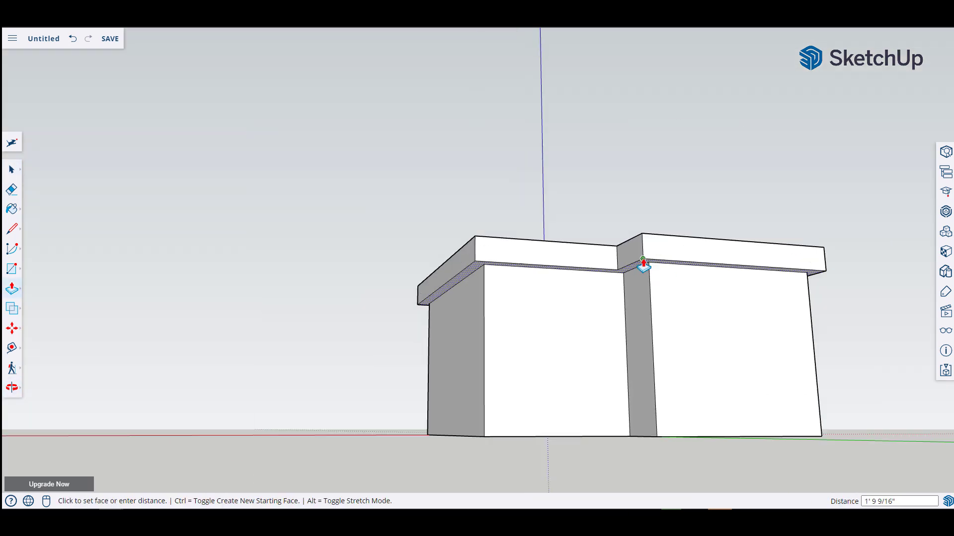
pyautogui.click(643, 263)
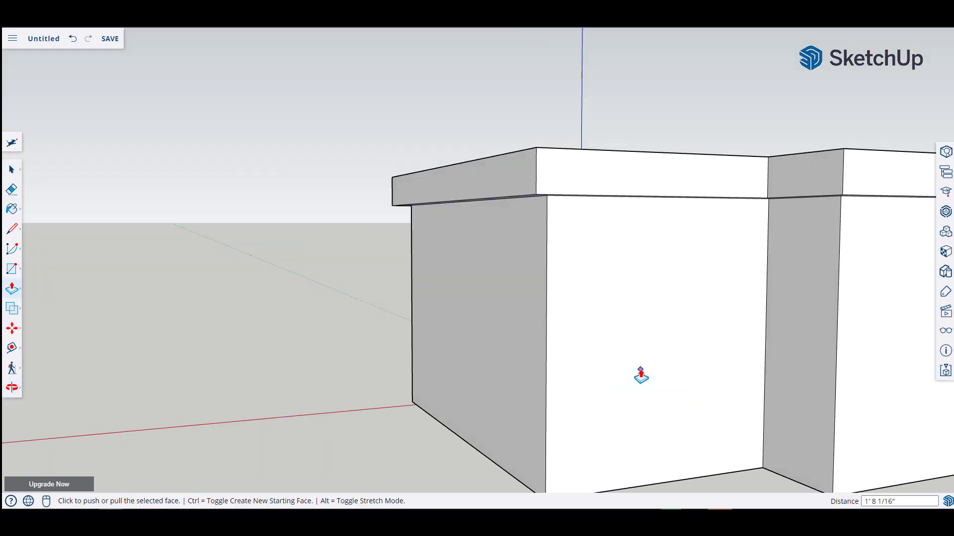
pyautogui.press('r')
# Step: Draw a window rectangle on the left box, offset it into a frame and recess it
pyautogui.click(596, 240)
pyautogui.click(735, 397)
pyautogui.press('f')
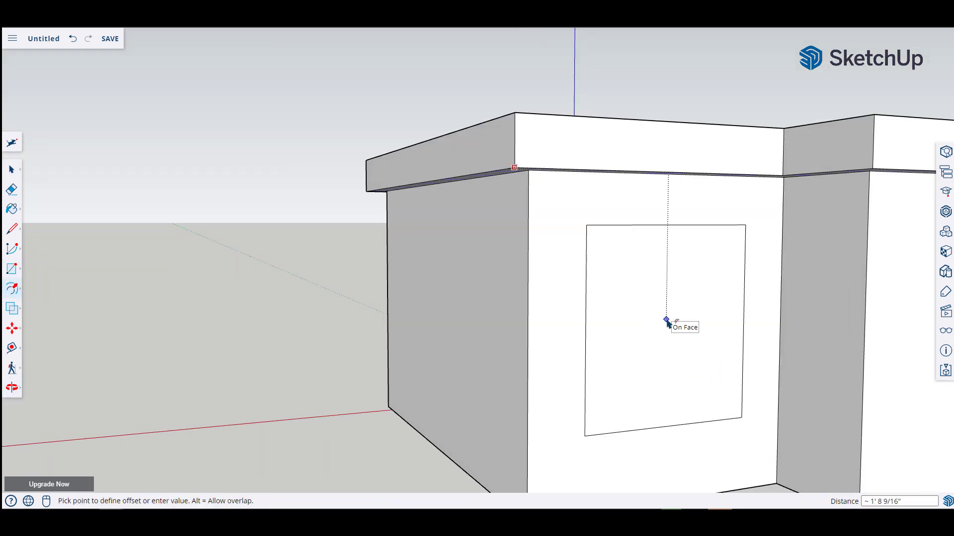
pyautogui.click(671, 323)
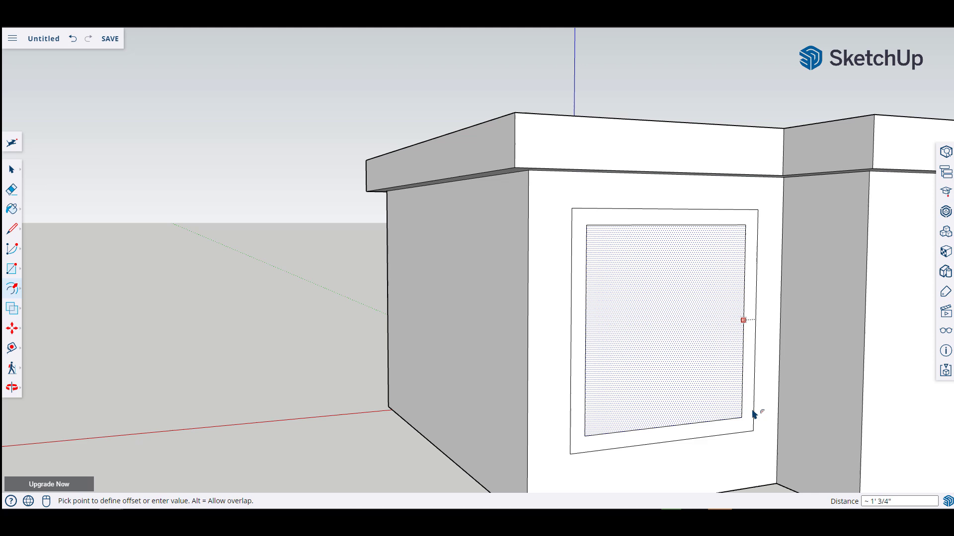
pyautogui.click(754, 415)
pyautogui.press('space')
pyautogui.press('p')
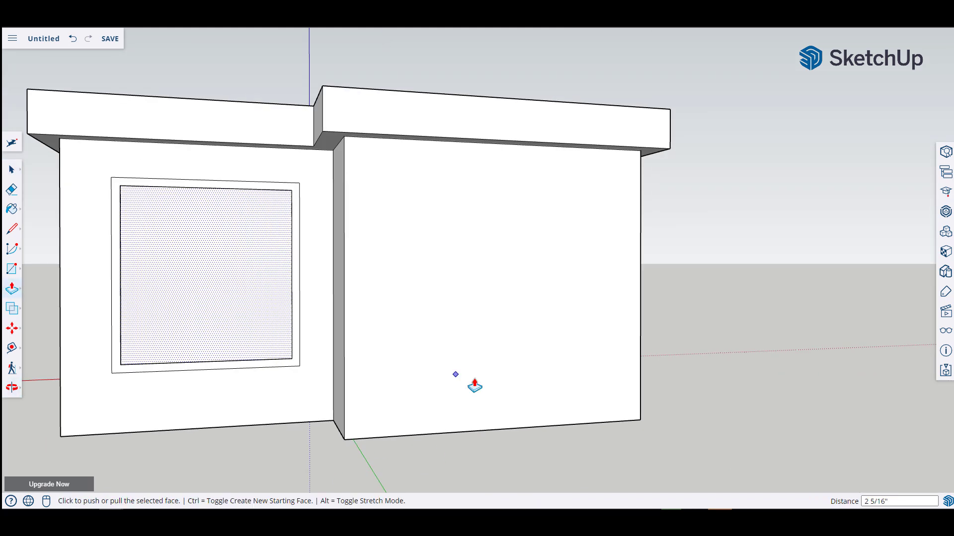
# Step: Draw a door rectangle on the right box and offset its outline inward into a frame
pyautogui.press('r')
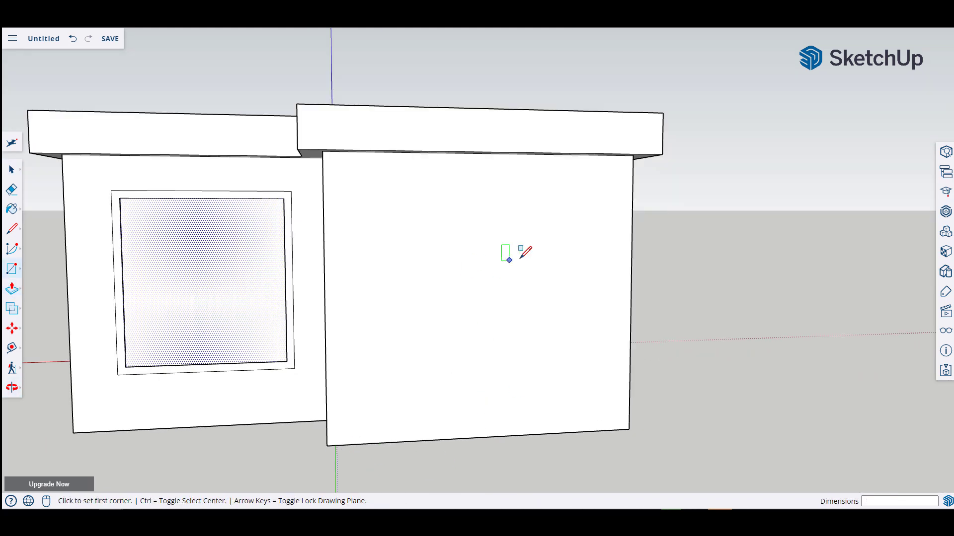
pyautogui.click(478, 238)
pyautogui.click(611, 422)
pyautogui.press('space')
pyautogui.press('f')
pyautogui.click(609, 358)
pyautogui.click(604, 405)
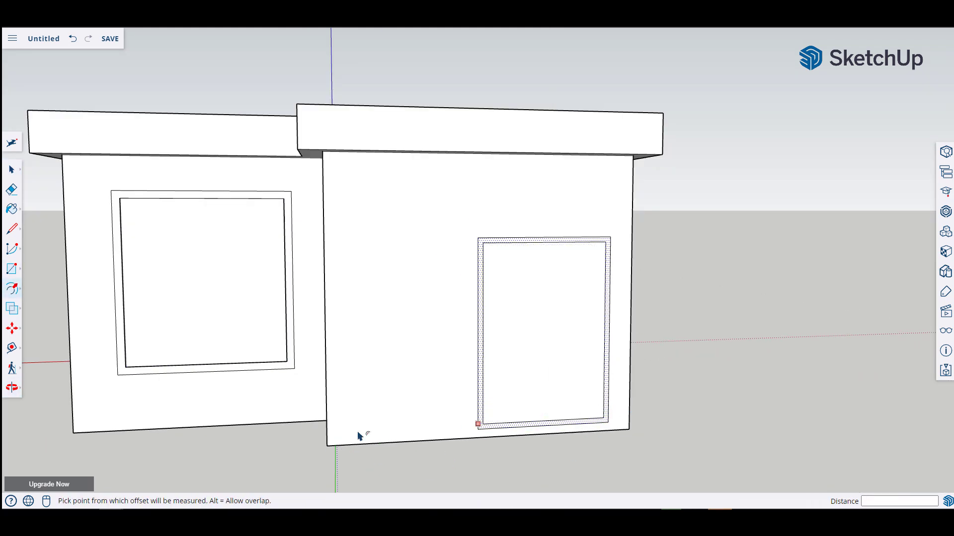
pyautogui.press('space')
# Step: Push the inner door face back to recess the door
pyautogui.scroll(3, 491, 335)
pyautogui.click(492, 334)
pyautogui.press('m')
pyautogui.press('f')
pyautogui.press('p')
pyautogui.scroll(-2, 580, 363)
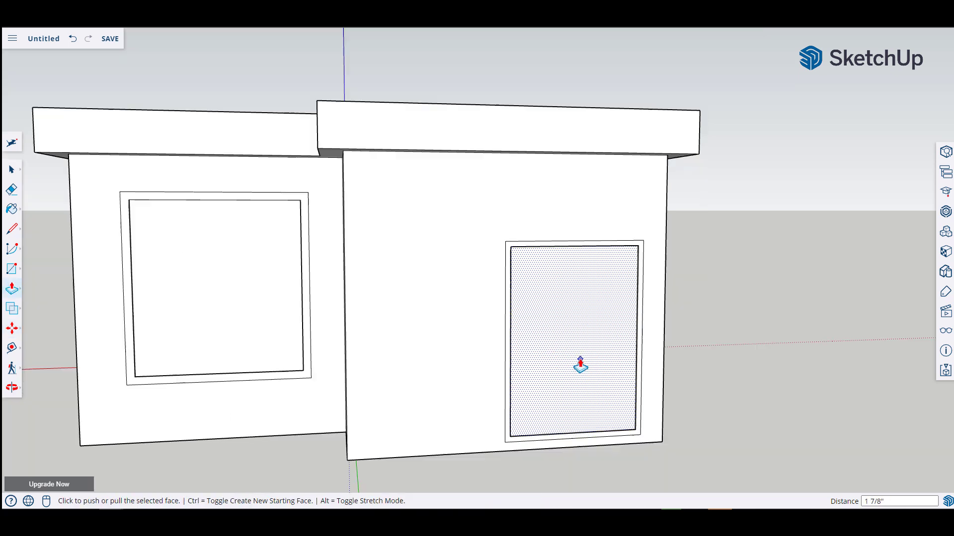
pyautogui.scroll(-3, 580, 362)
pyautogui.press('f')
pyautogui.moveTo(564, 323); pyautogui.dragTo(608, 415, button='middle')
pyautogui.press('space')
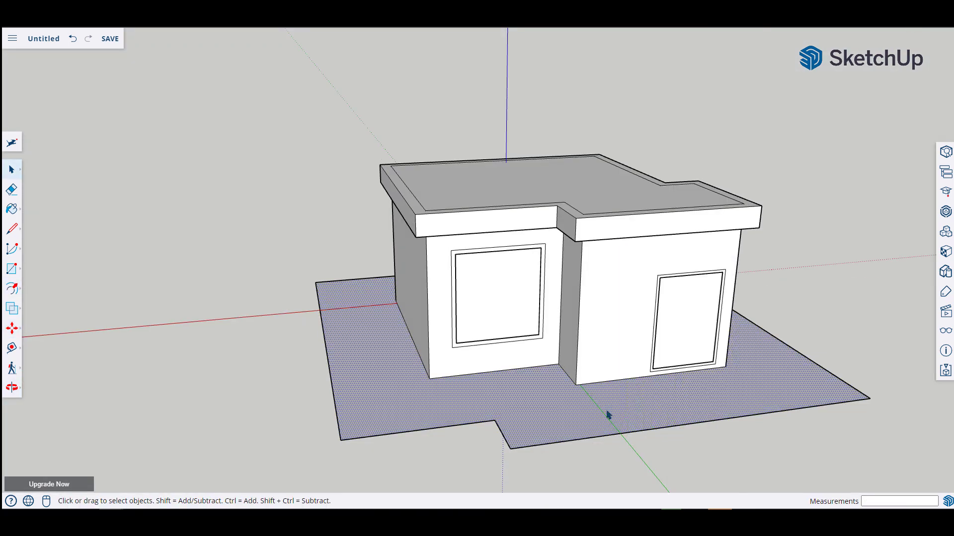
# Step: Import the SketchUp house scene (.skp) into Blender
pyautogui.press('p')
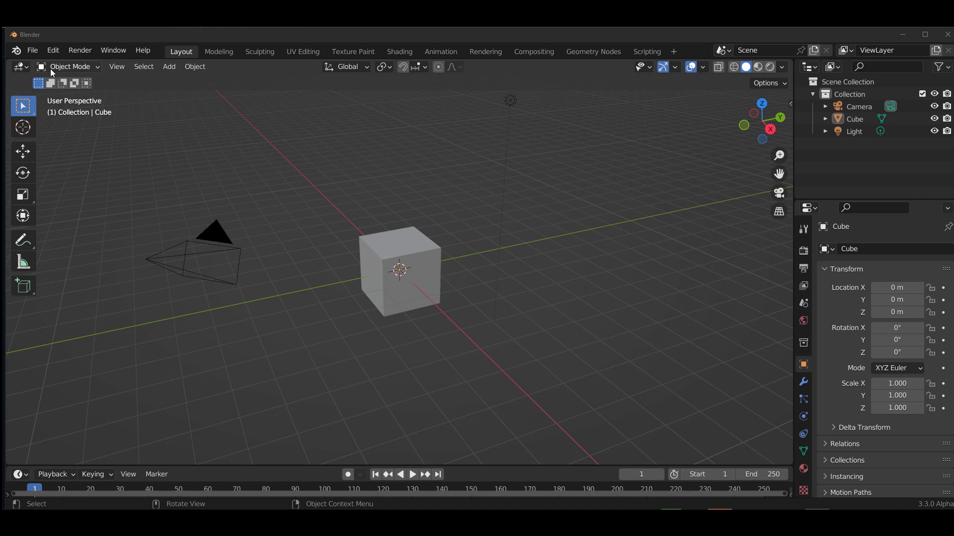
pyautogui.click(33, 50)
pyautogui.moveTo(88, 222)
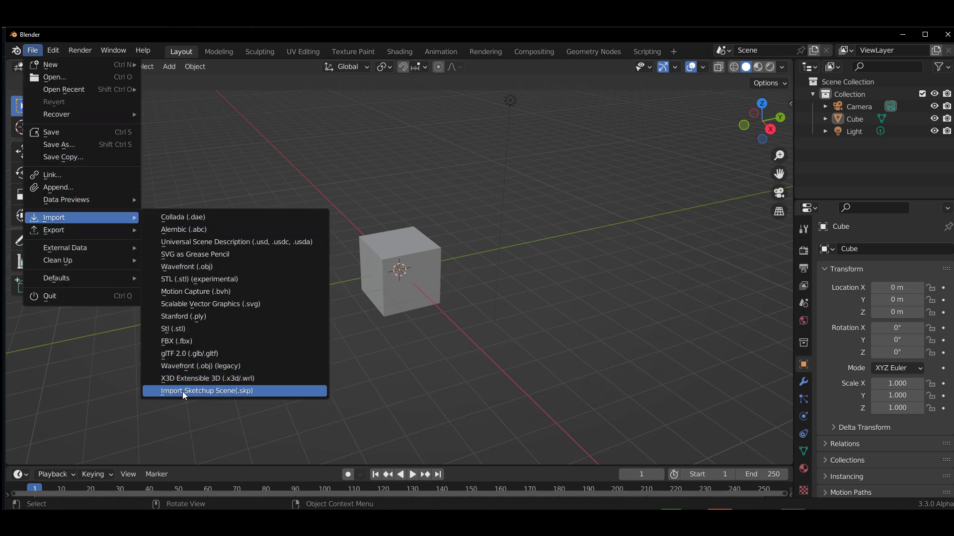
pyautogui.click(291, 393)
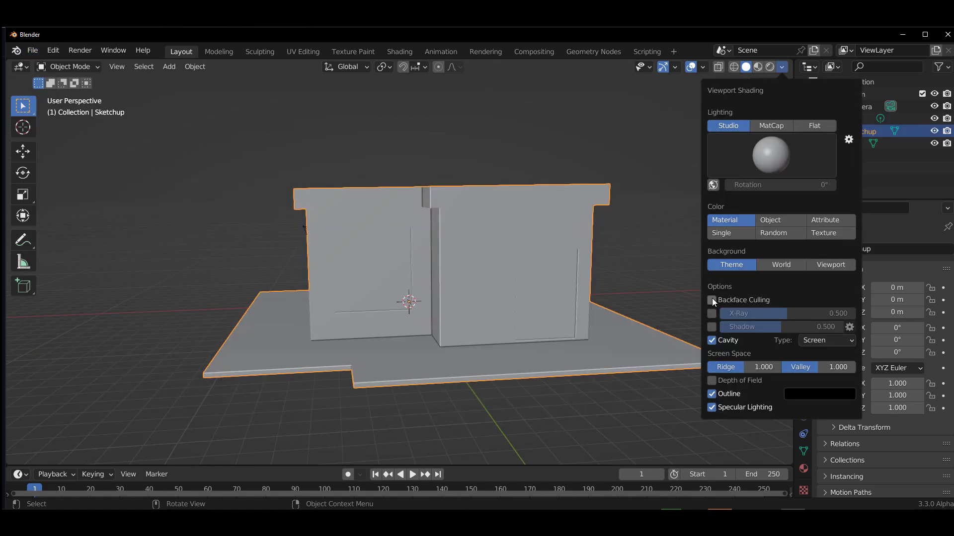
# Step: Enable backface culling, Both cavity type and depth of field in viewport shading
pyautogui.click(711, 300)
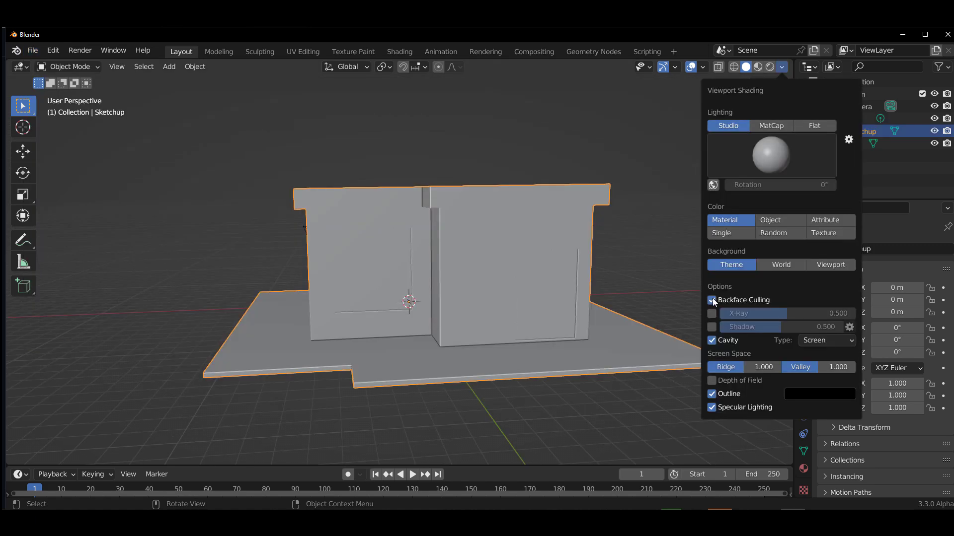
pyautogui.click(843, 341)
pyautogui.click(827, 368)
pyautogui.click(712, 407)
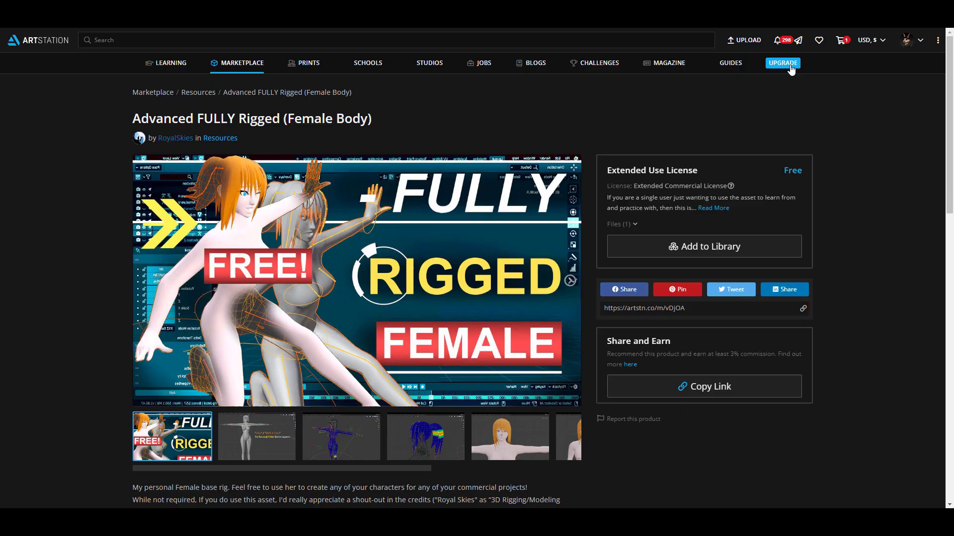
# Step: Return to the RoyalSkies Store product grid and scroll through its listings
pyautogui.hotkey('alt', 'Left')
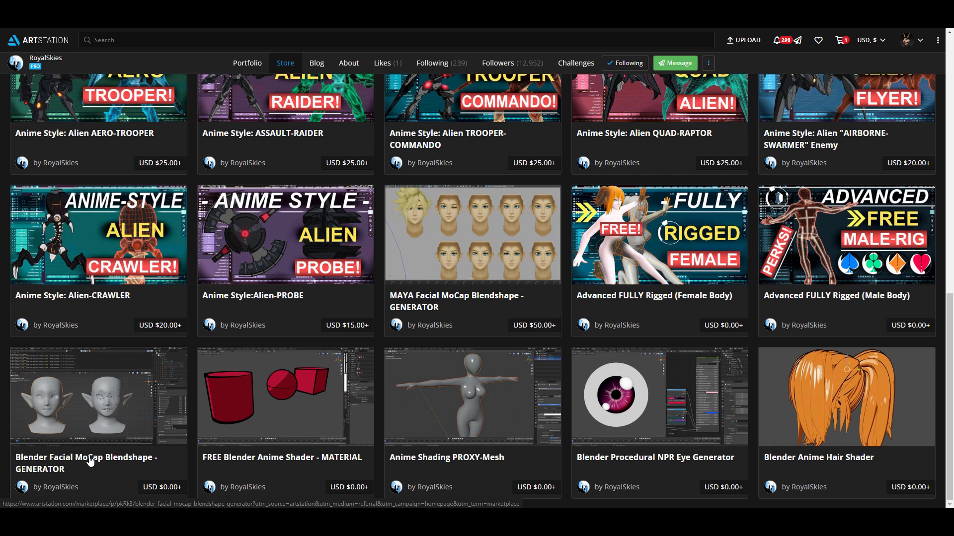
pyautogui.scroll(1, 149, 388)
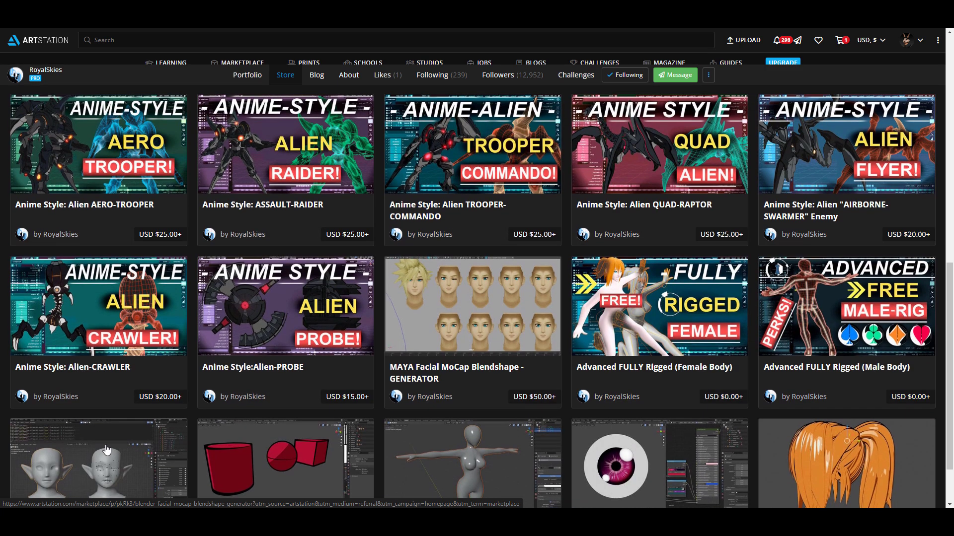
pyautogui.scroll(-1, 225, 345)
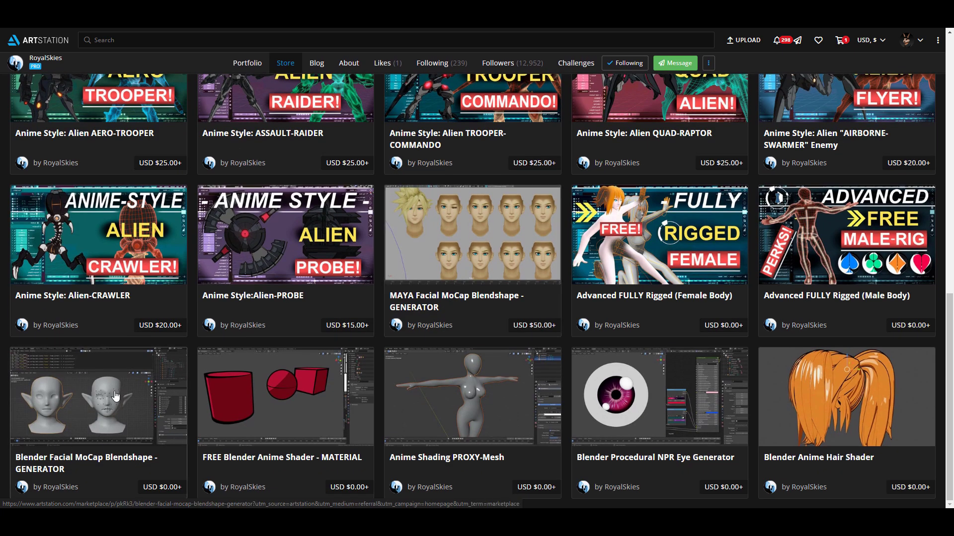
pyautogui.scroll(5, 305, 427)
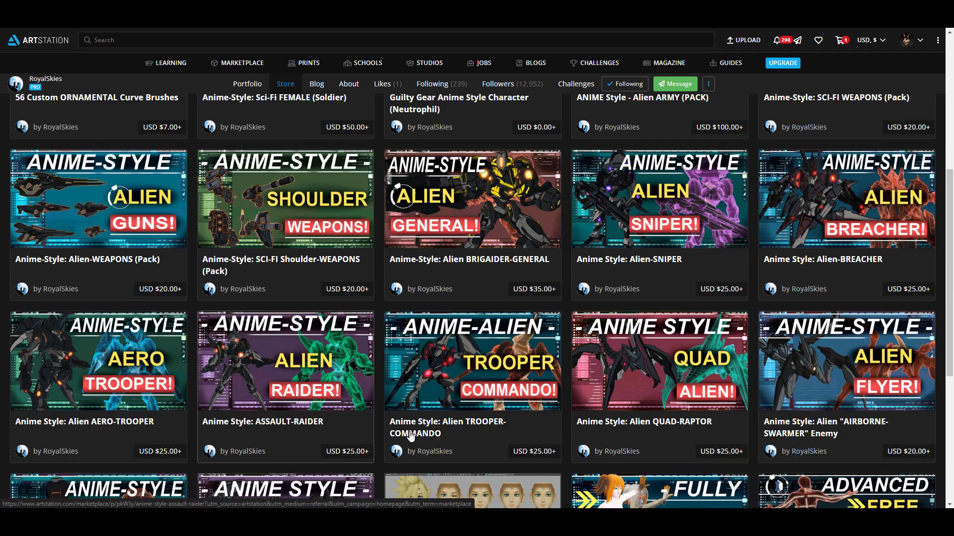
pyautogui.scroll(3, 412, 432)
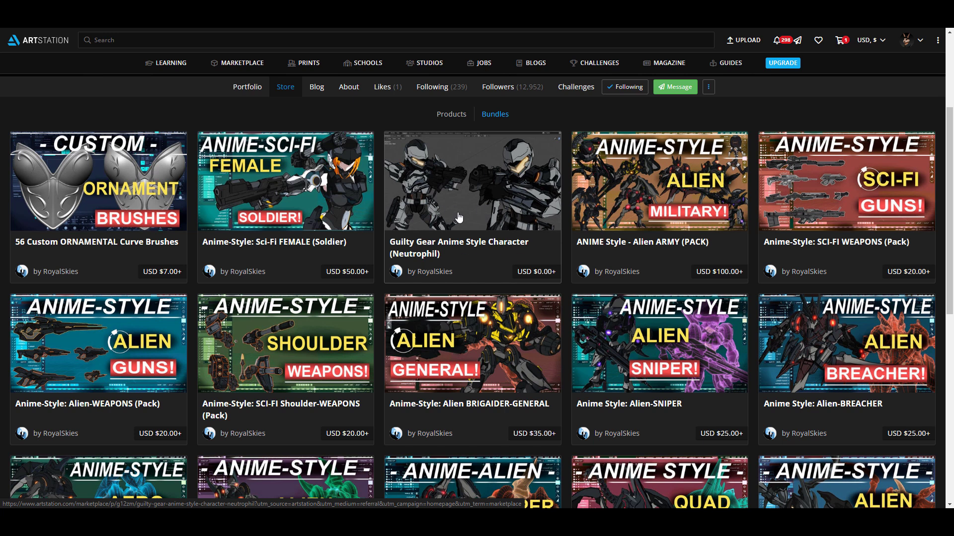
pyautogui.scroll(-8, 458, 217)
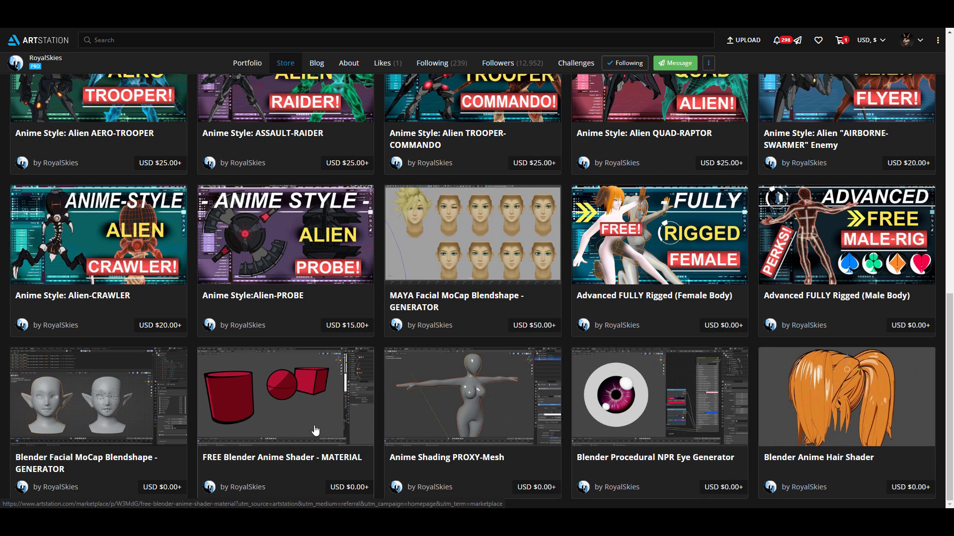
pyautogui.scroll(1, 477, 278)
pyautogui.scroll(-1, 477, 278)
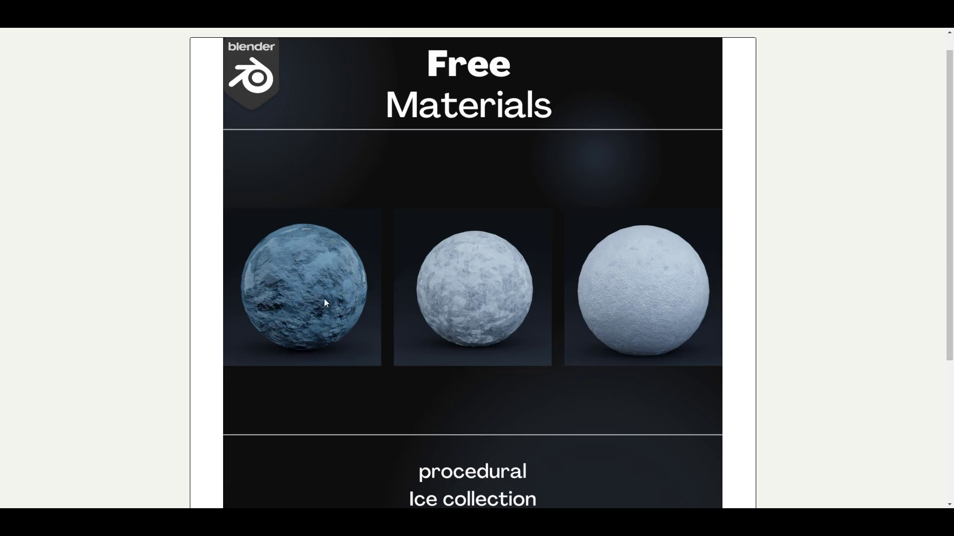
pyautogui.scroll(-4, 561, 341)
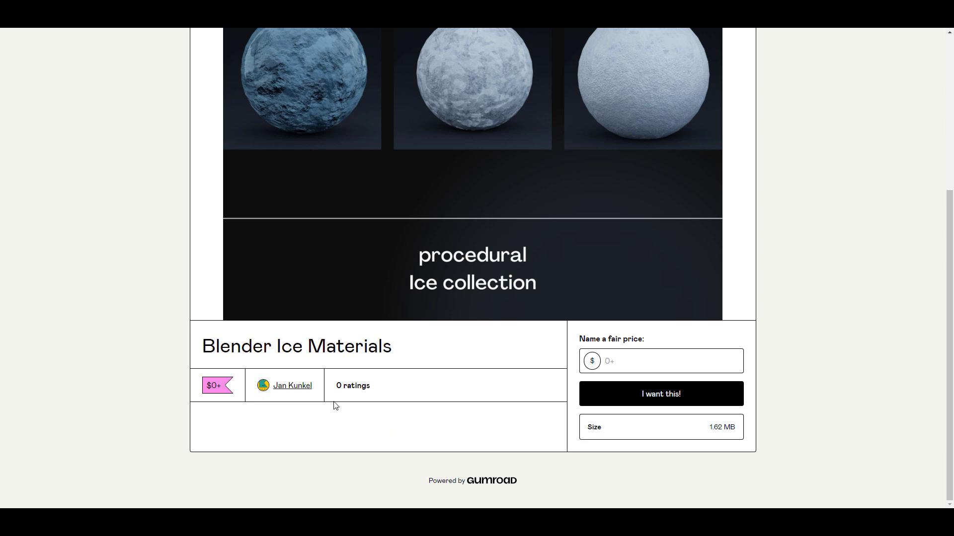
pyautogui.scroll(5, 568, 219)
pyautogui.scroll(-2, 520, 290)
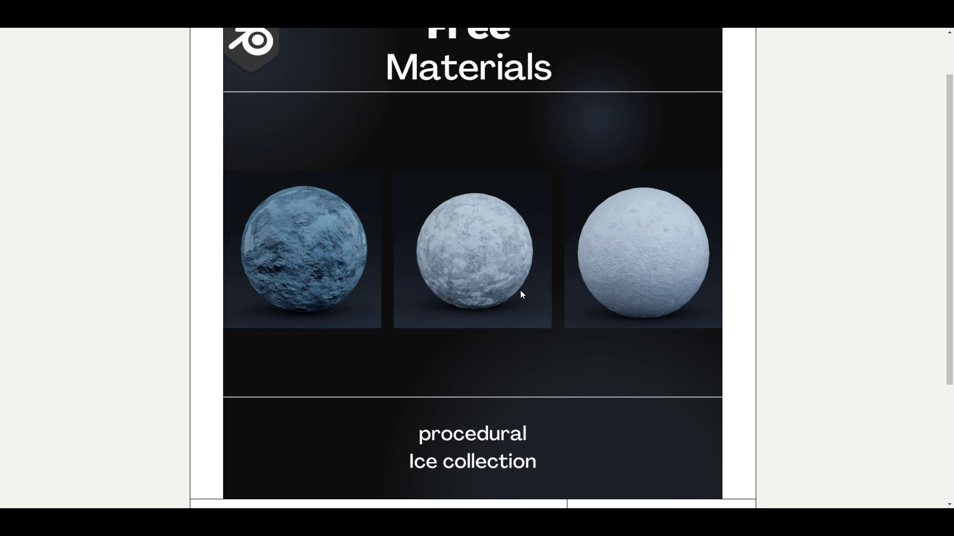
pyautogui.scroll(2, 505, 251)
pyautogui.scroll(-2, 343, 281)
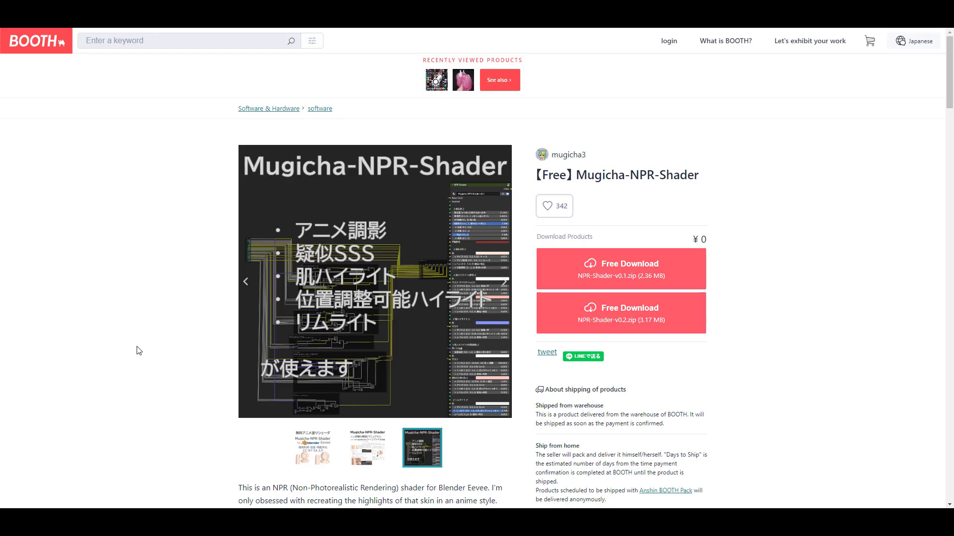
pyautogui.scroll(-2, 144, 375)
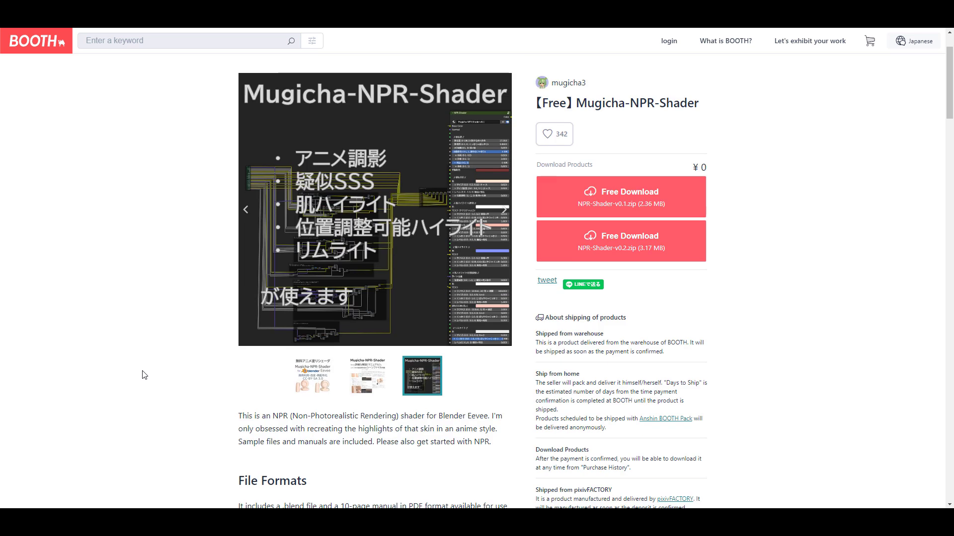
pyautogui.scroll(-5, 144, 375)
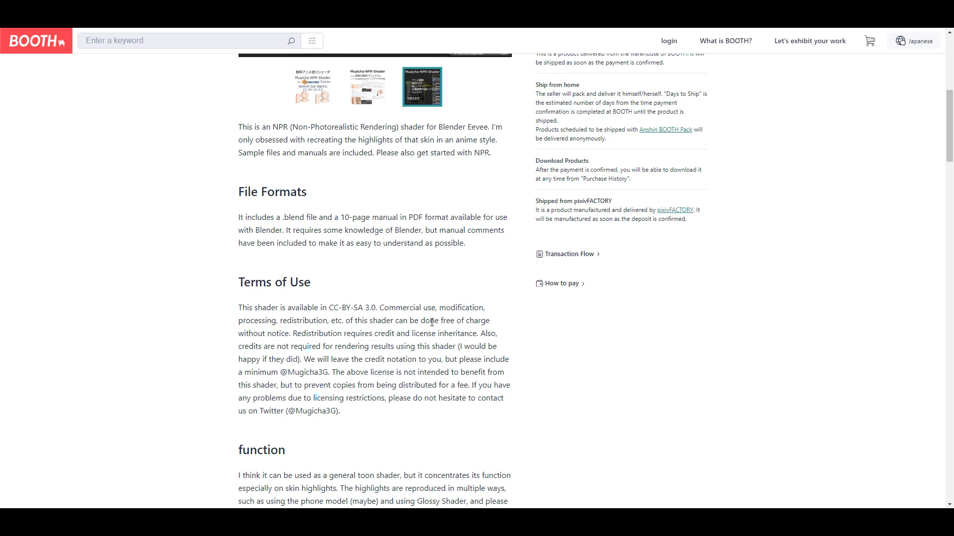
pyautogui.scroll(5, 431, 322)
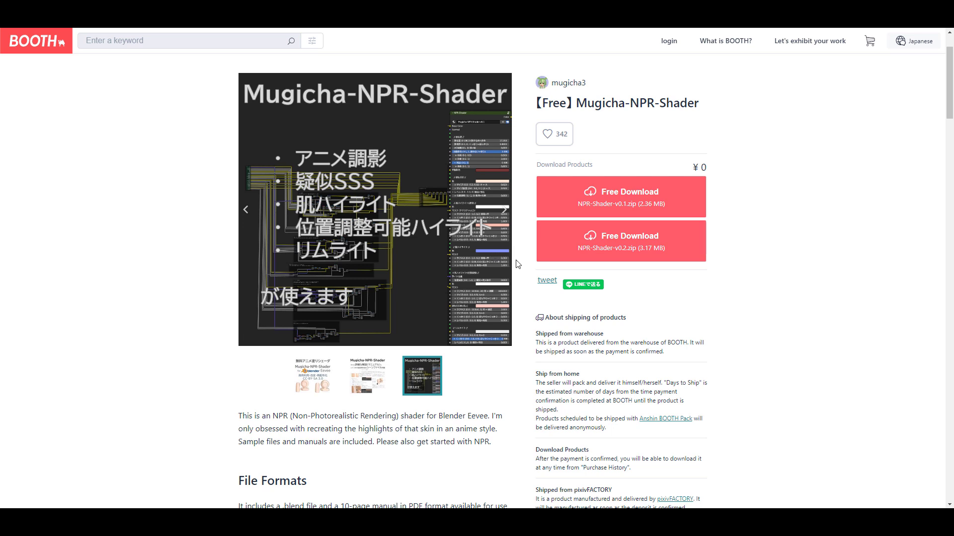
pyautogui.scroll(2, 646, 315)
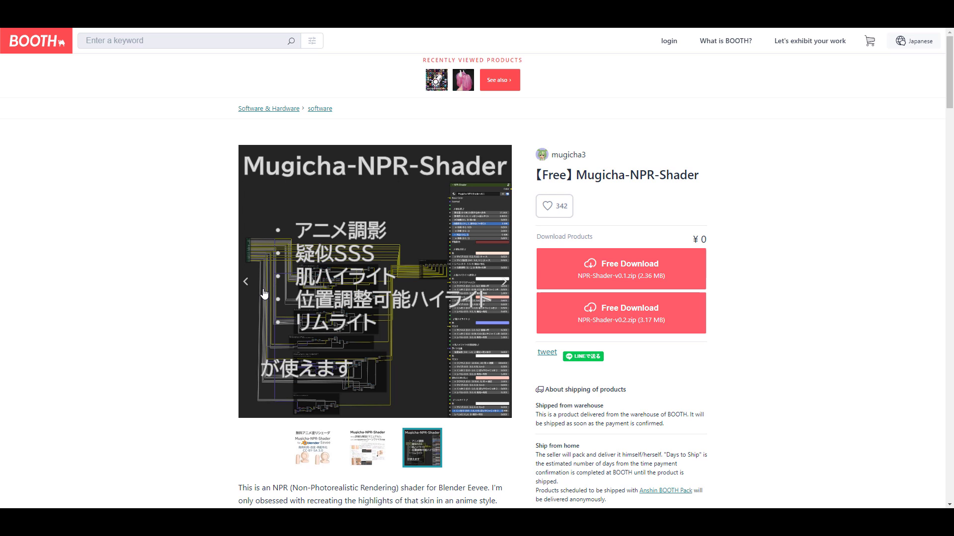